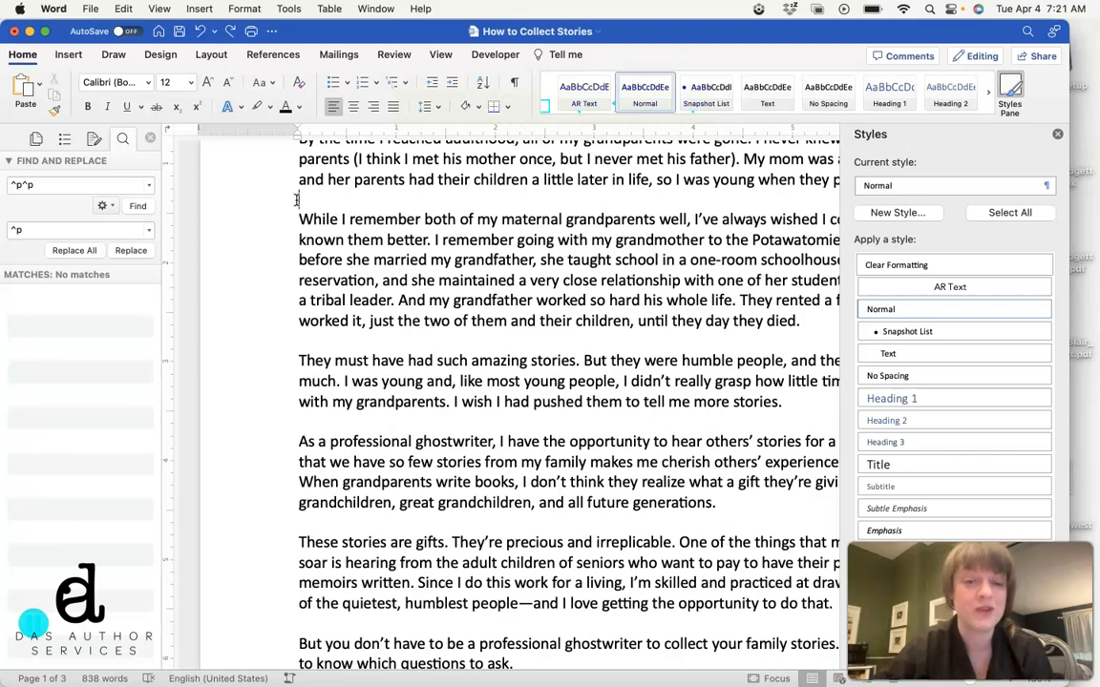
scroll(308, 256, "up", 1)
scroll(304, 258, "down", 2)
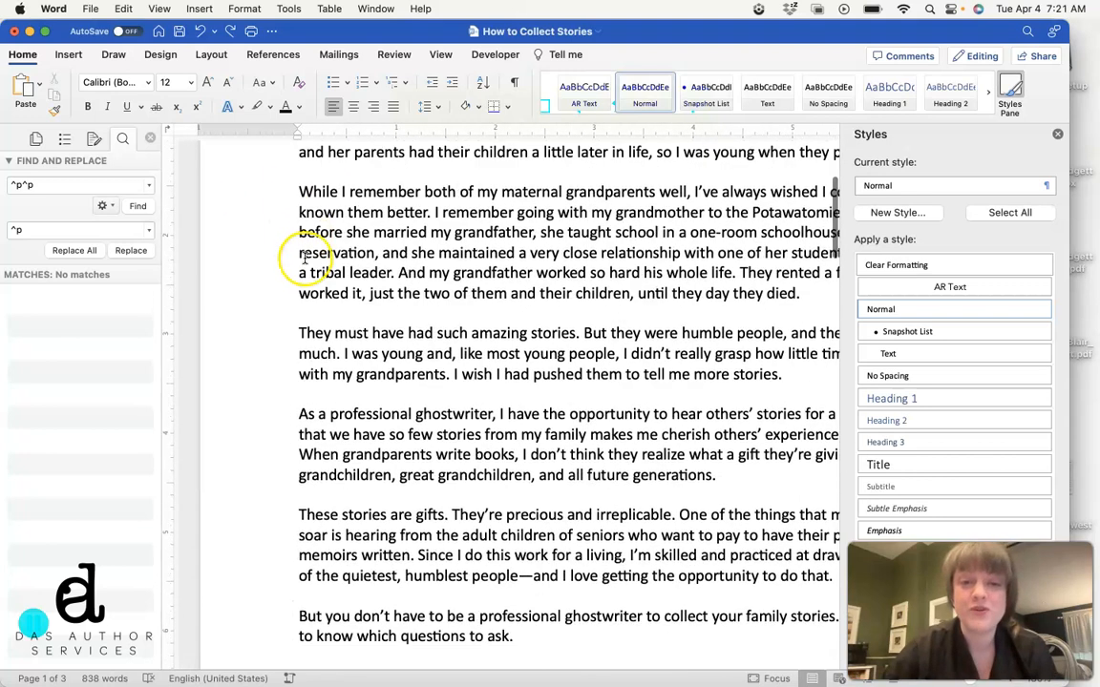
left_click(317, 307)
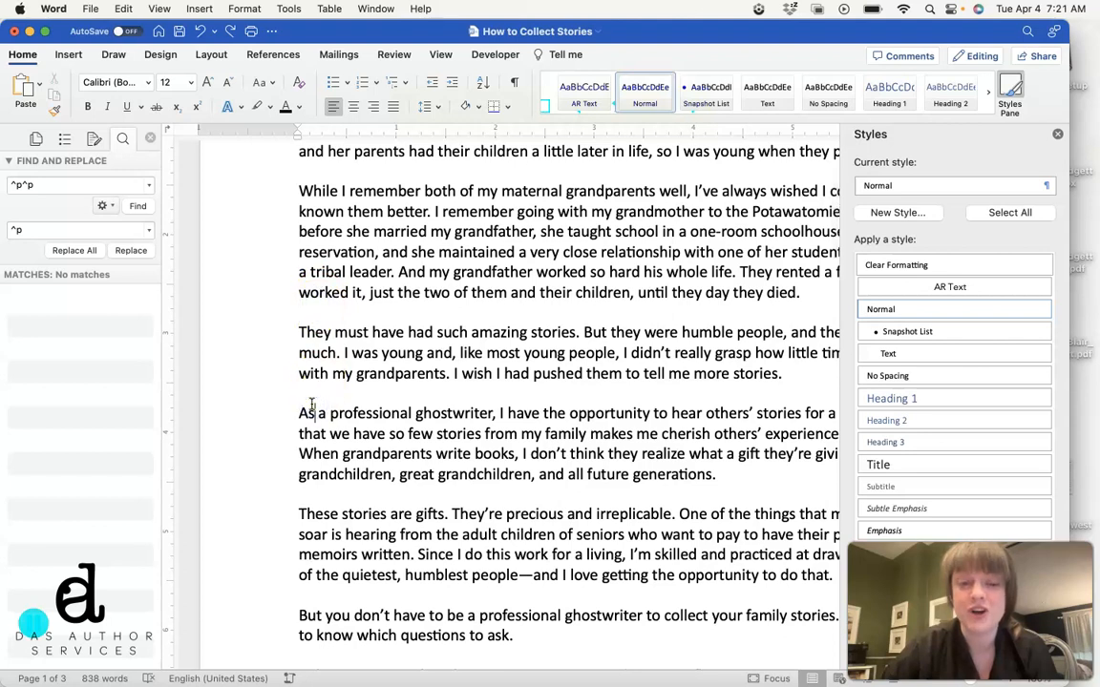
left_click(311, 501)
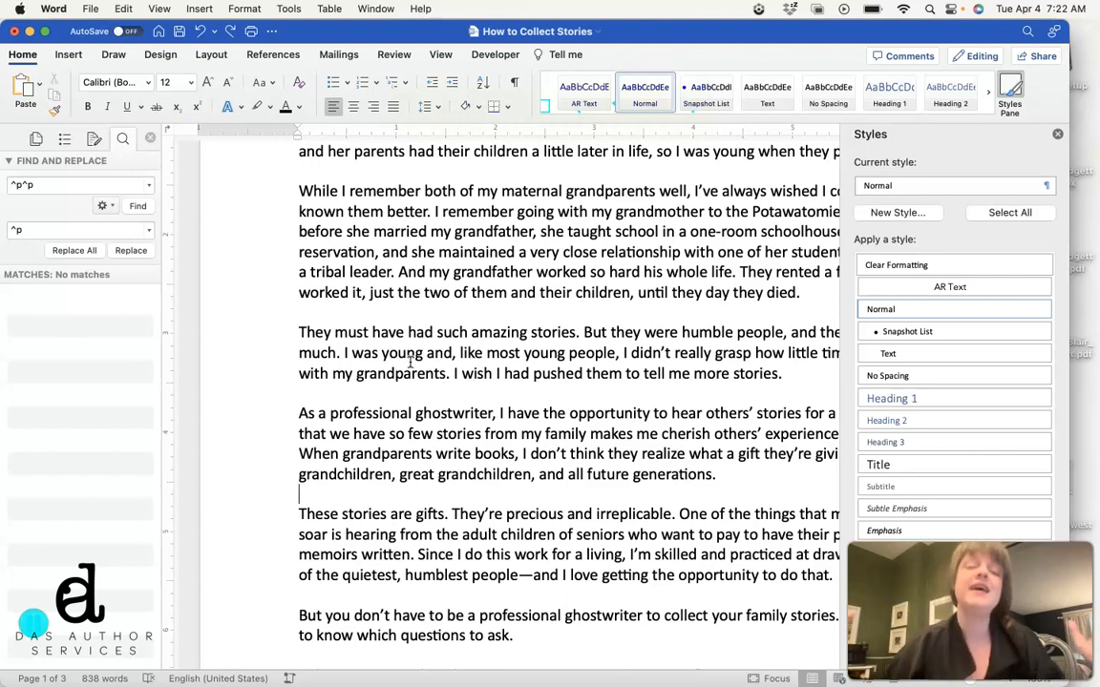
left_click(515, 274)
scroll(515, 281, "up", 5)
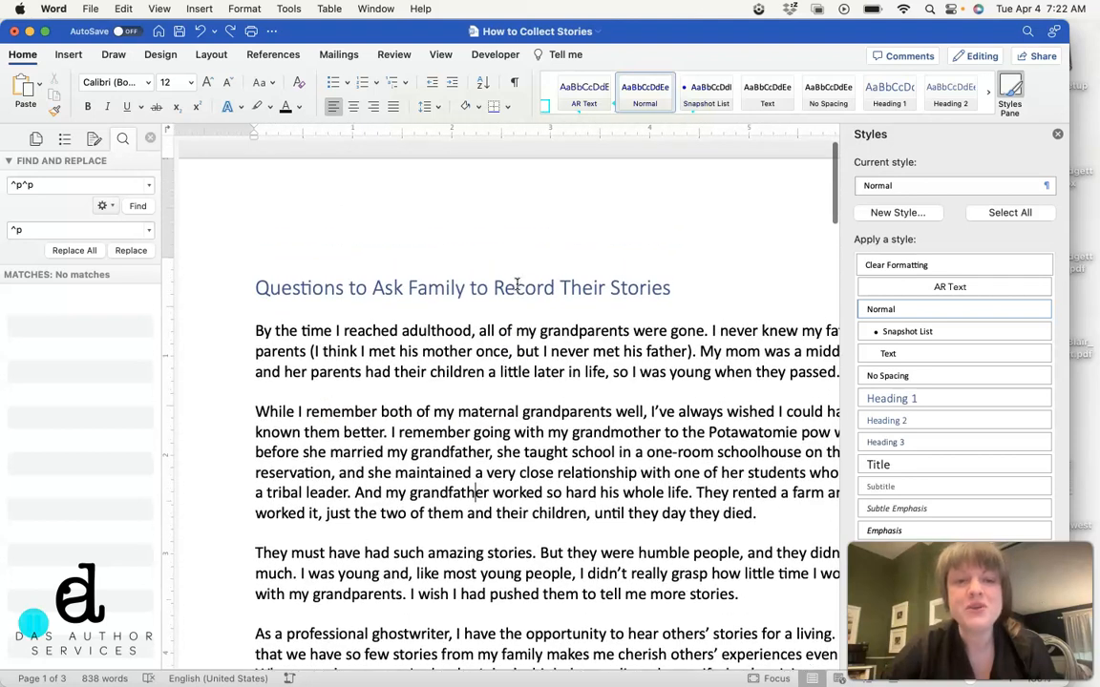
left_click(411, 353)
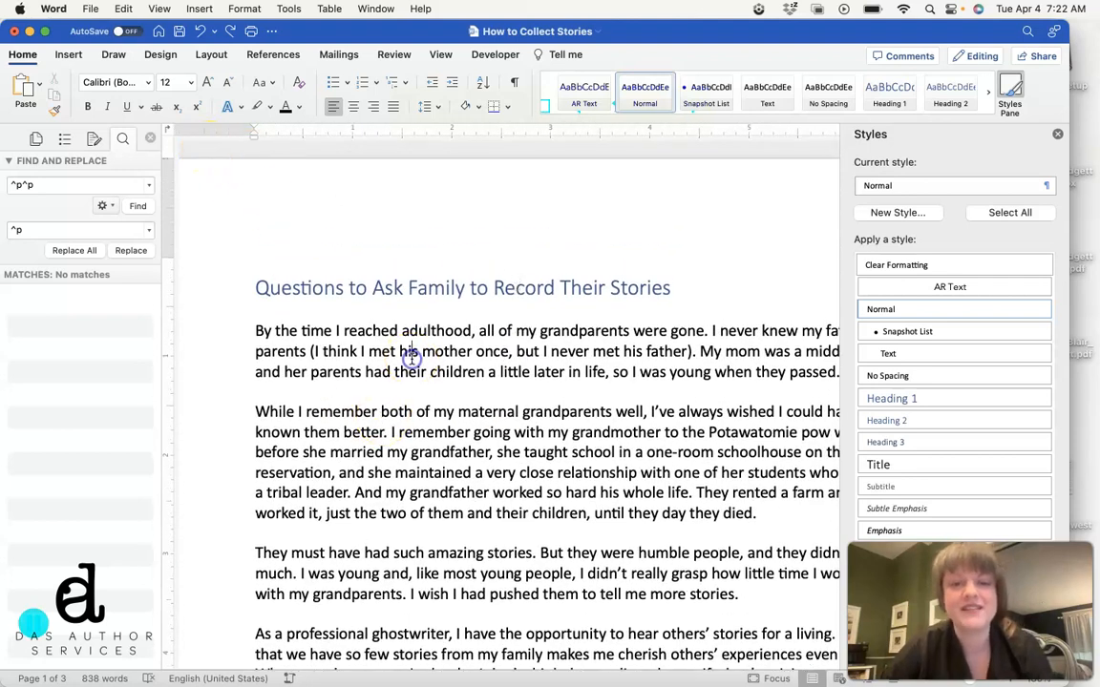
Step: Delete the blank lines separating the first four body paragraphs under the title
left_click(257, 392)
key("BackSpace")
left_click(229, 515)
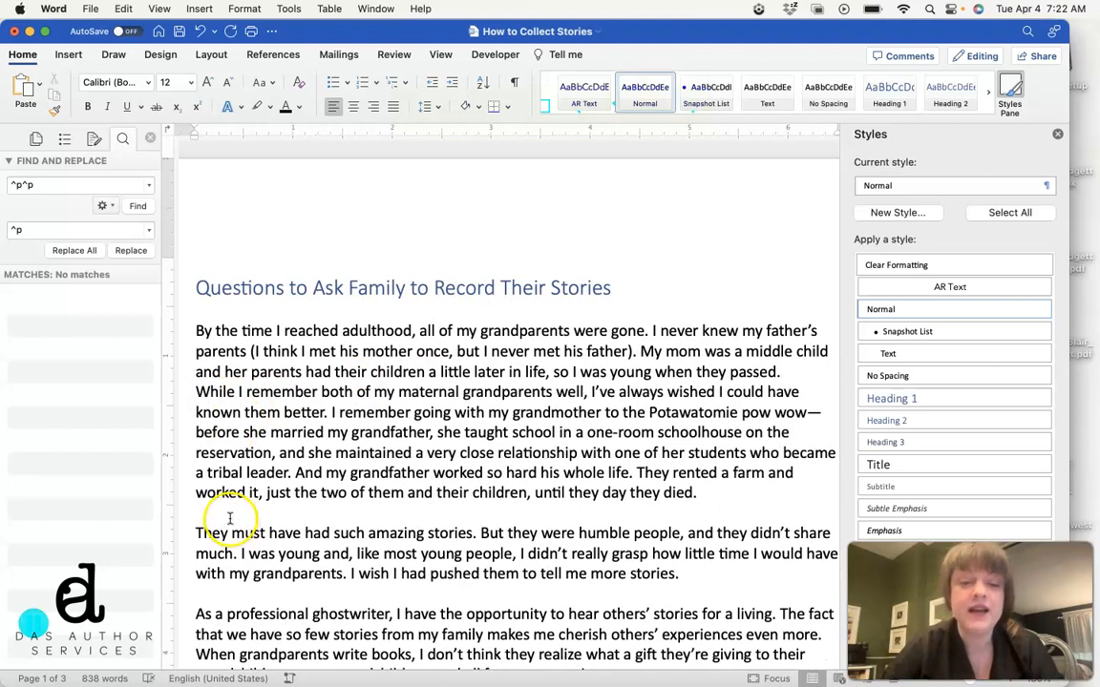
key("BackSpace")
left_click(214, 573)
key("BackSpace")
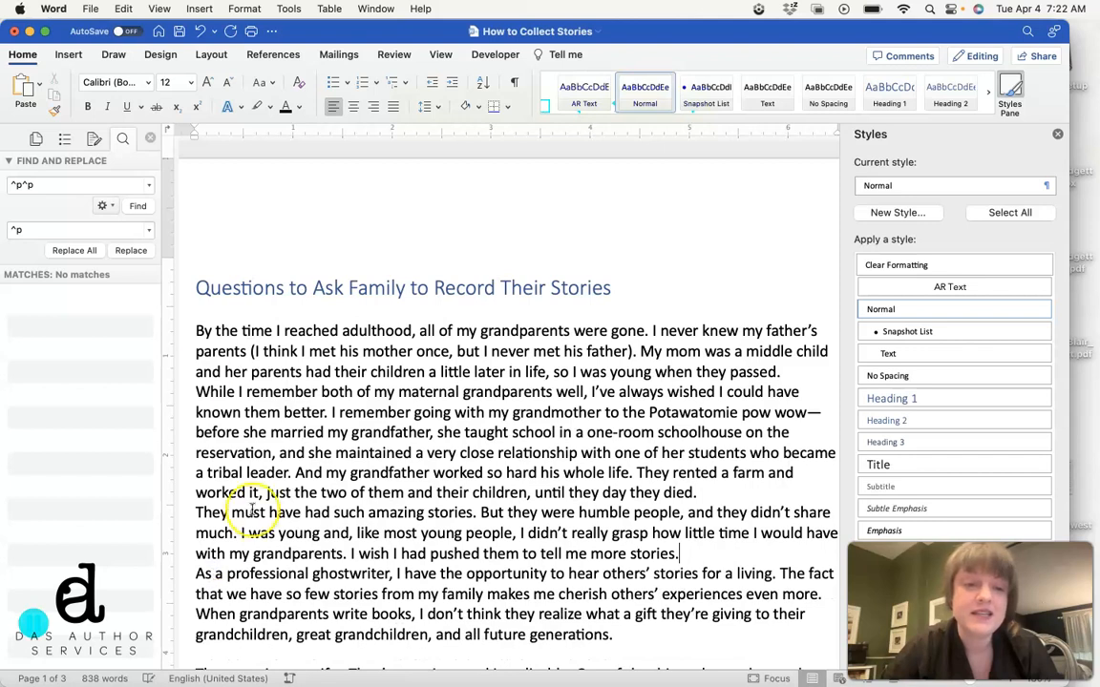
Step: Indent the first line of each of the first three body paragraphs by 0.5"
left_click(197, 331)
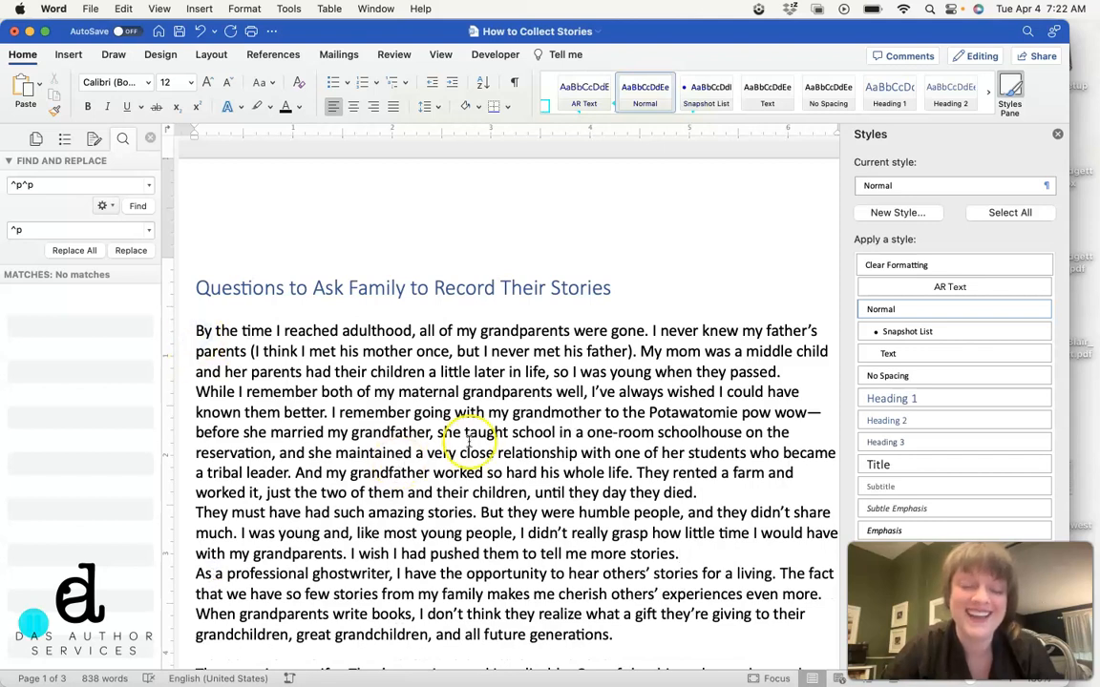
scroll(469, 442, "left", 2)
scroll(469, 442, "down", 1)
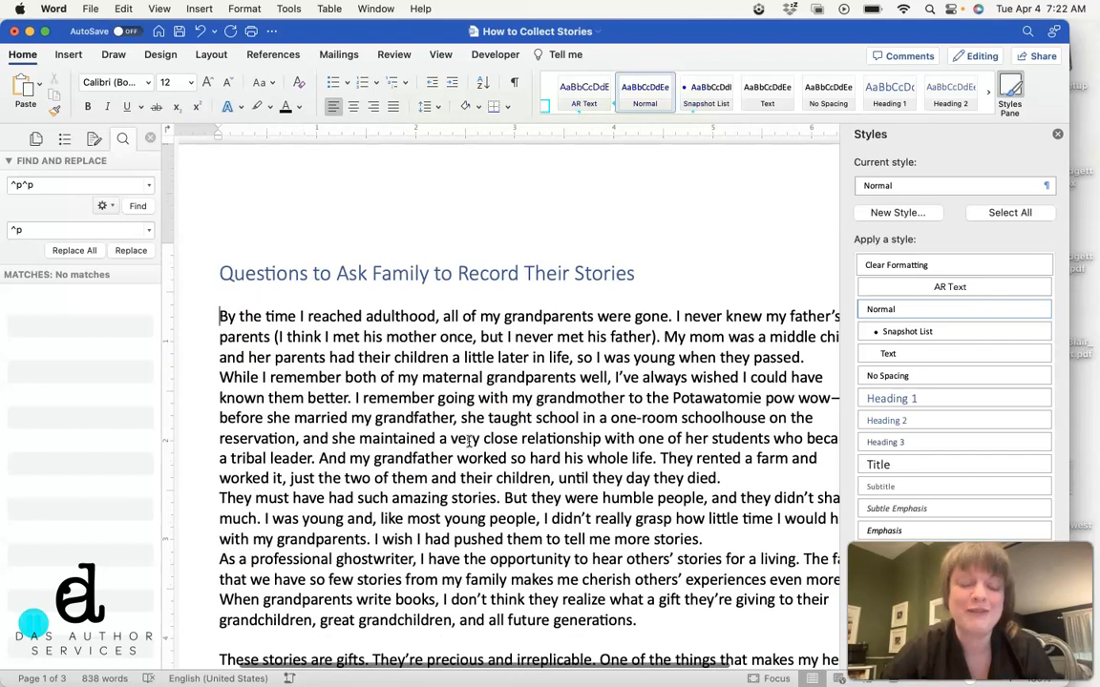
key("Tab")
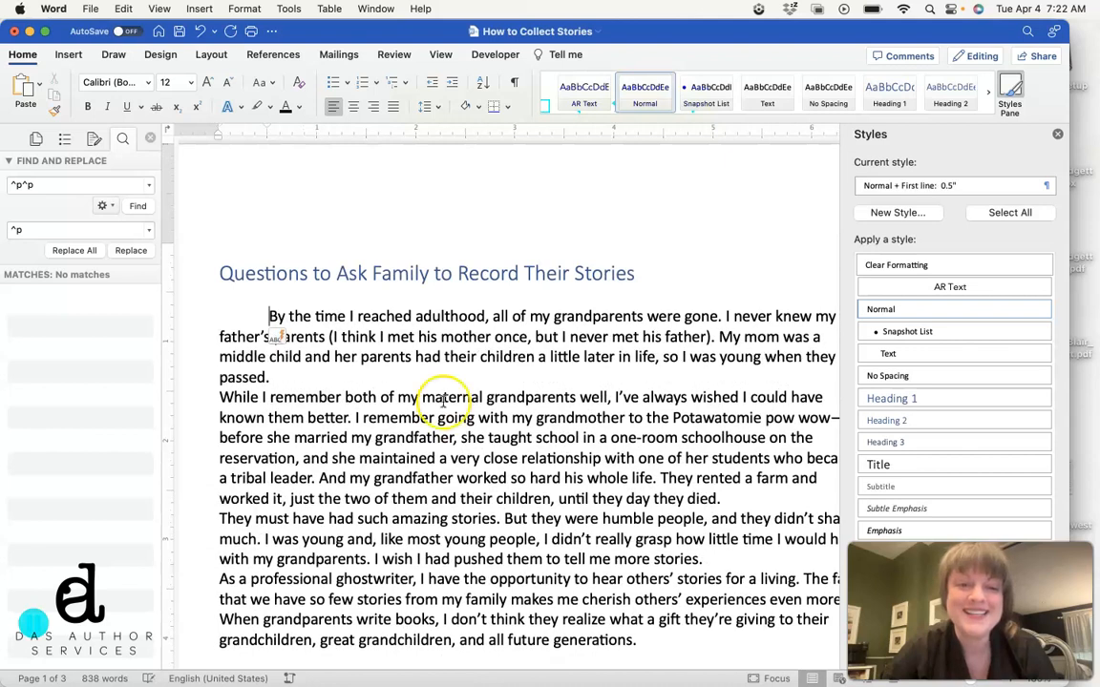
left_click(221, 397)
key("Tab")
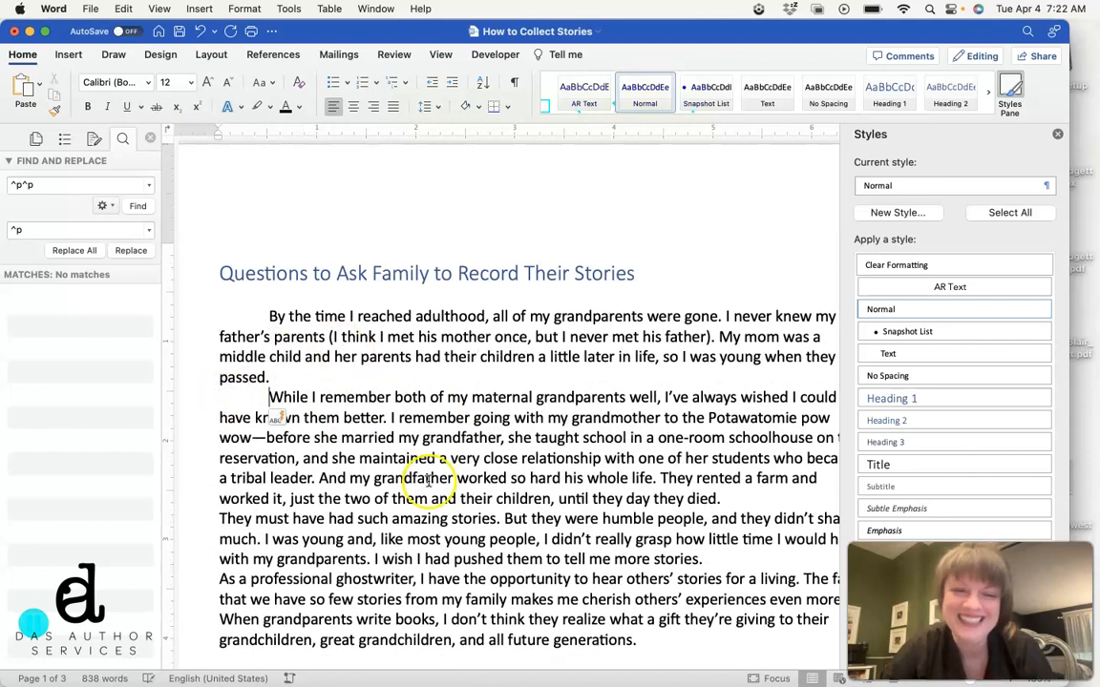
left_click(219, 518)
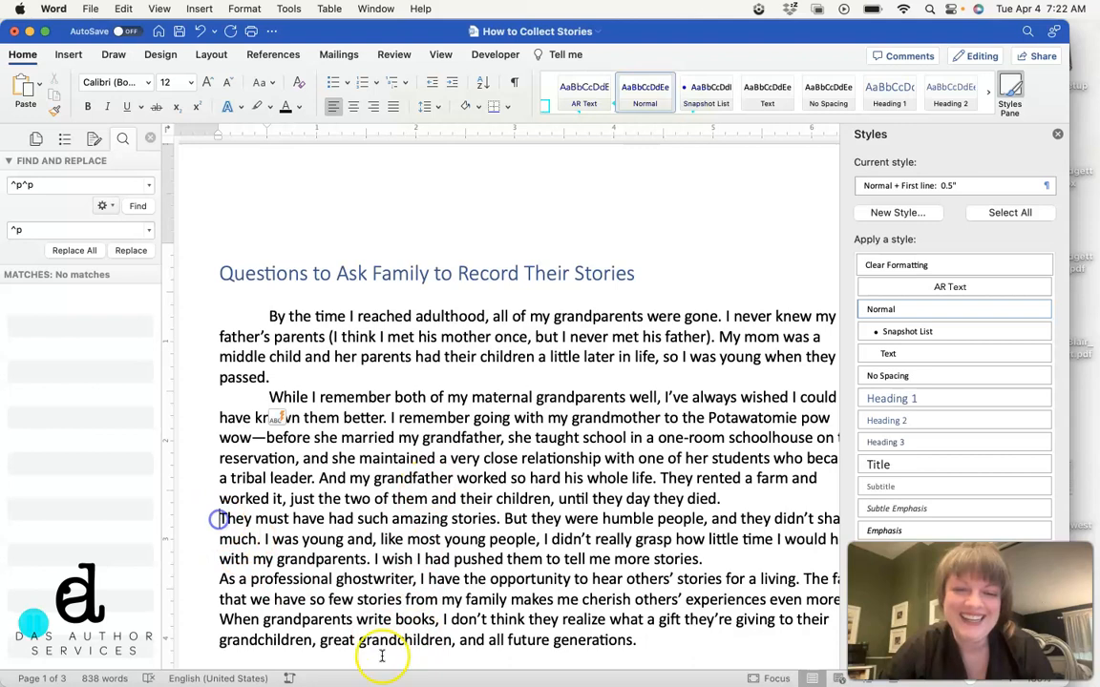
key("Tab")
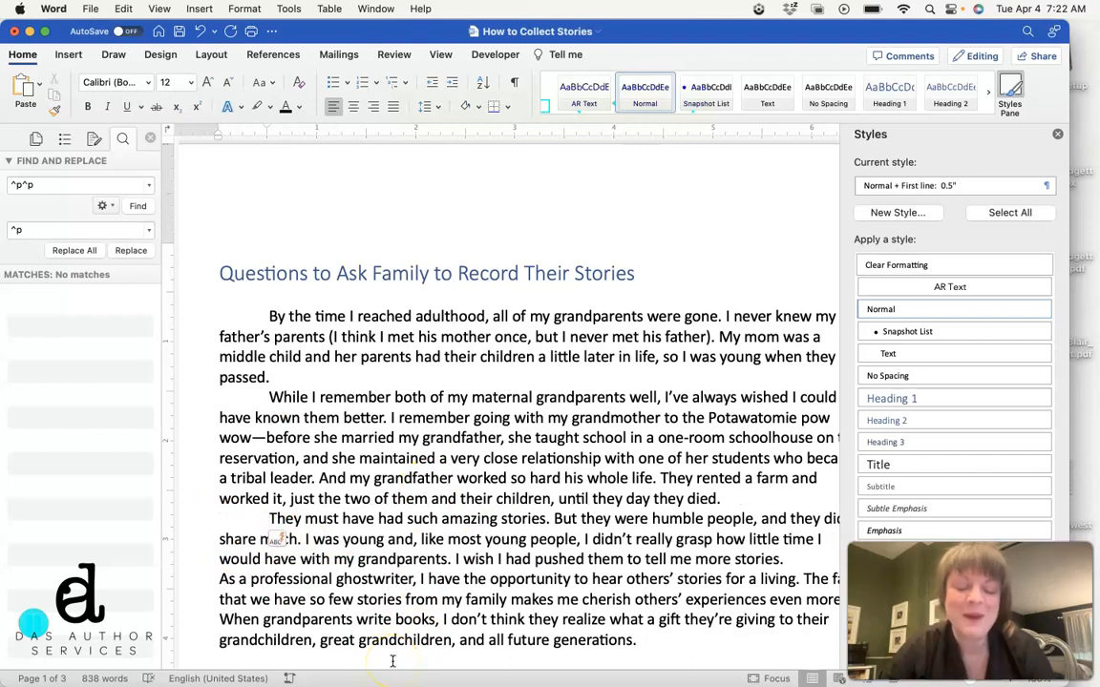
Step: Undo the manual paragraph indents and the blank-line deletions in the opening paragraphs
key("super+z")
key("super+z")
key("super+z")
key("super+z")
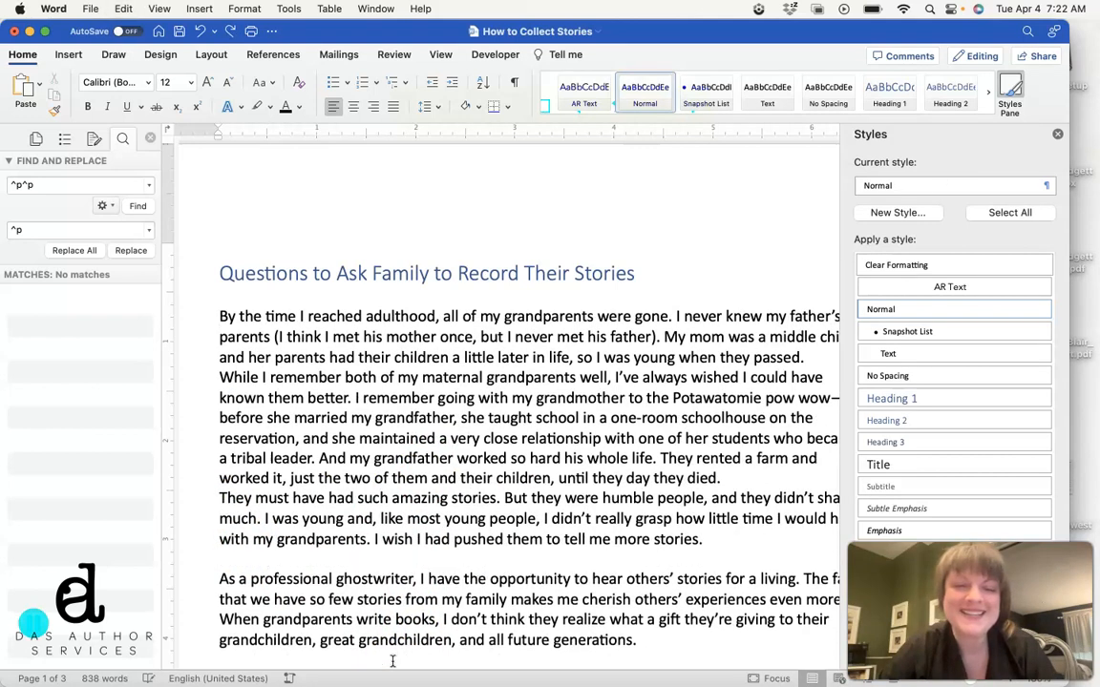
key("super+z")
key("super+z")
left_click(471, 540)
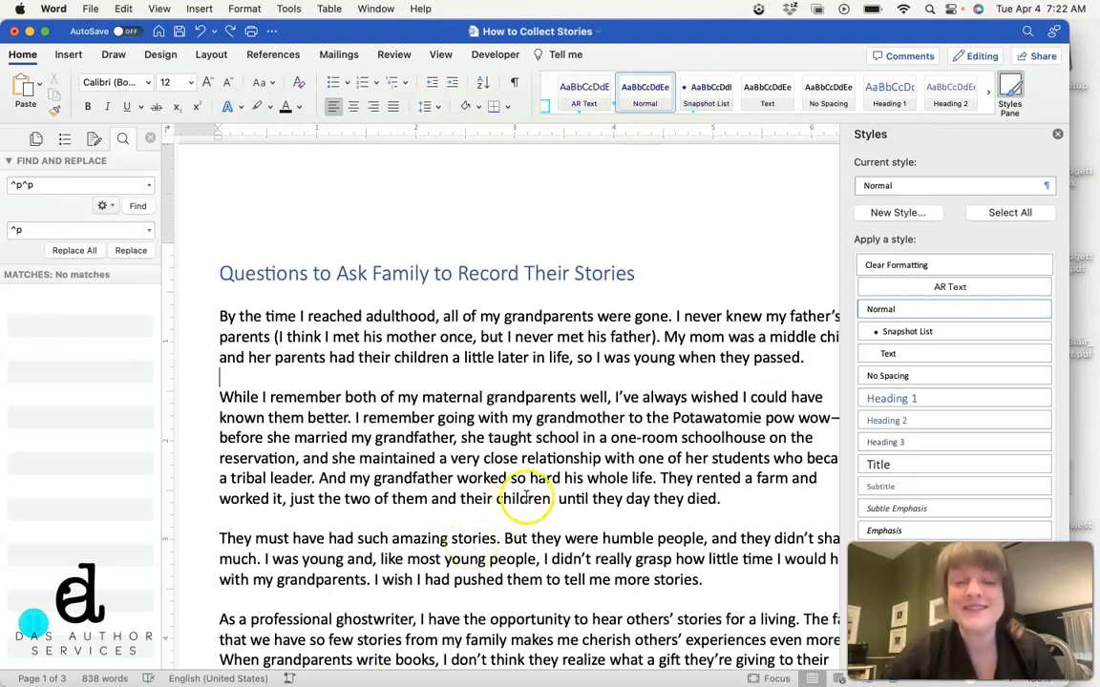
Step: Select the whole document and open the find-and-replace tool
key("super+a")
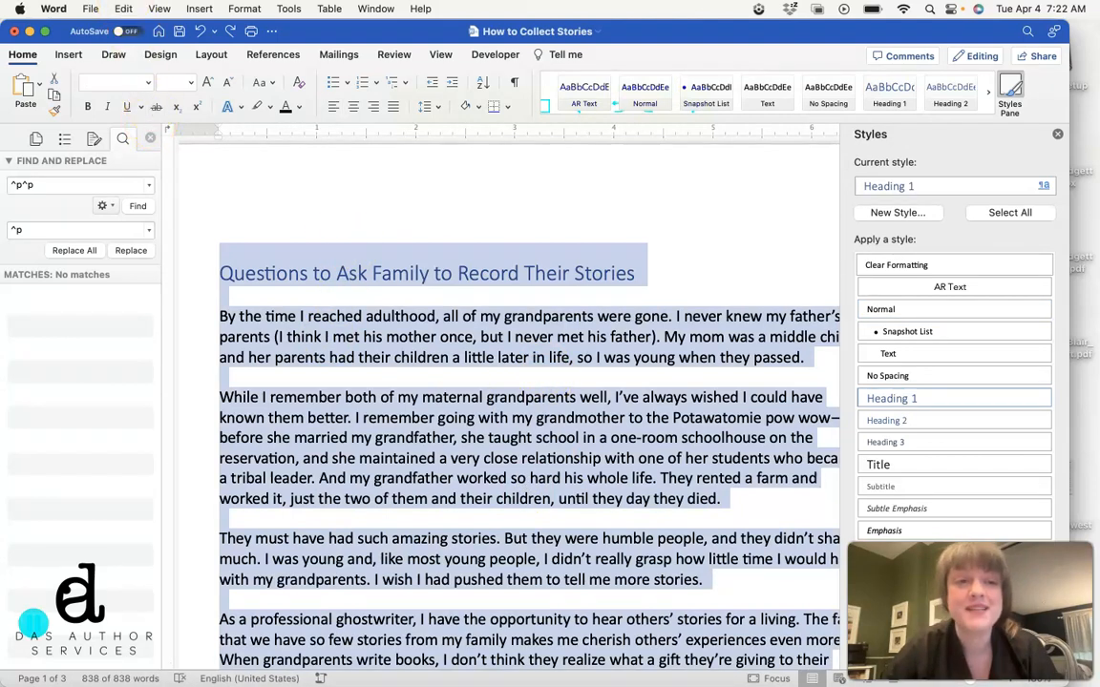
left_click(123, 8)
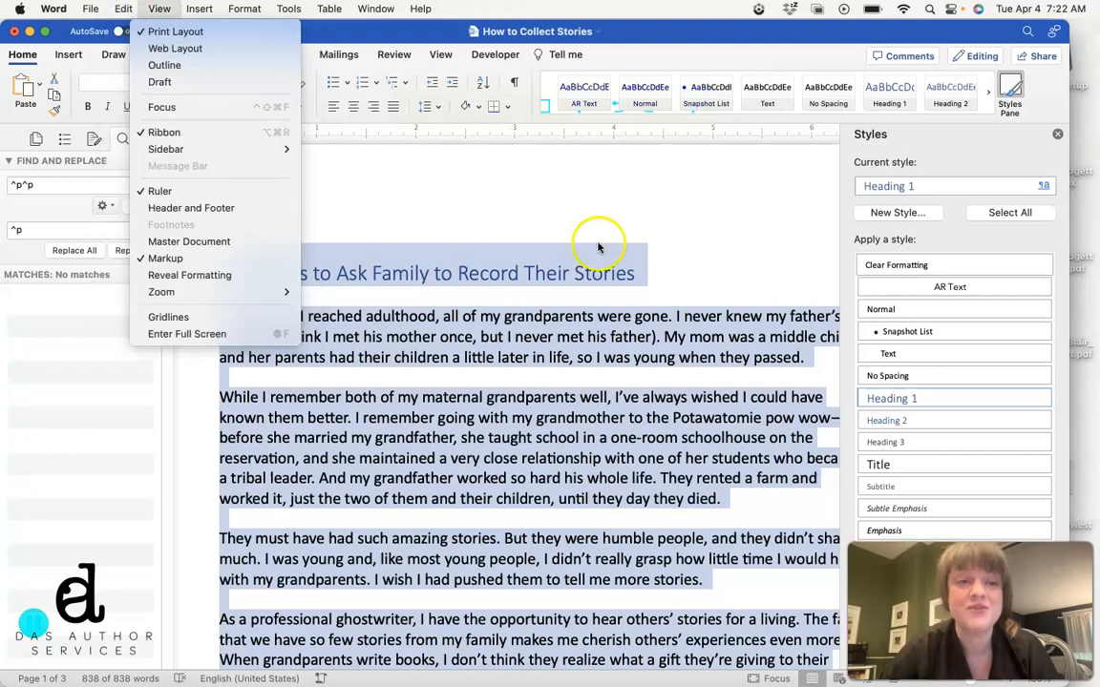
left_click(590, 370)
left_click(1026, 32)
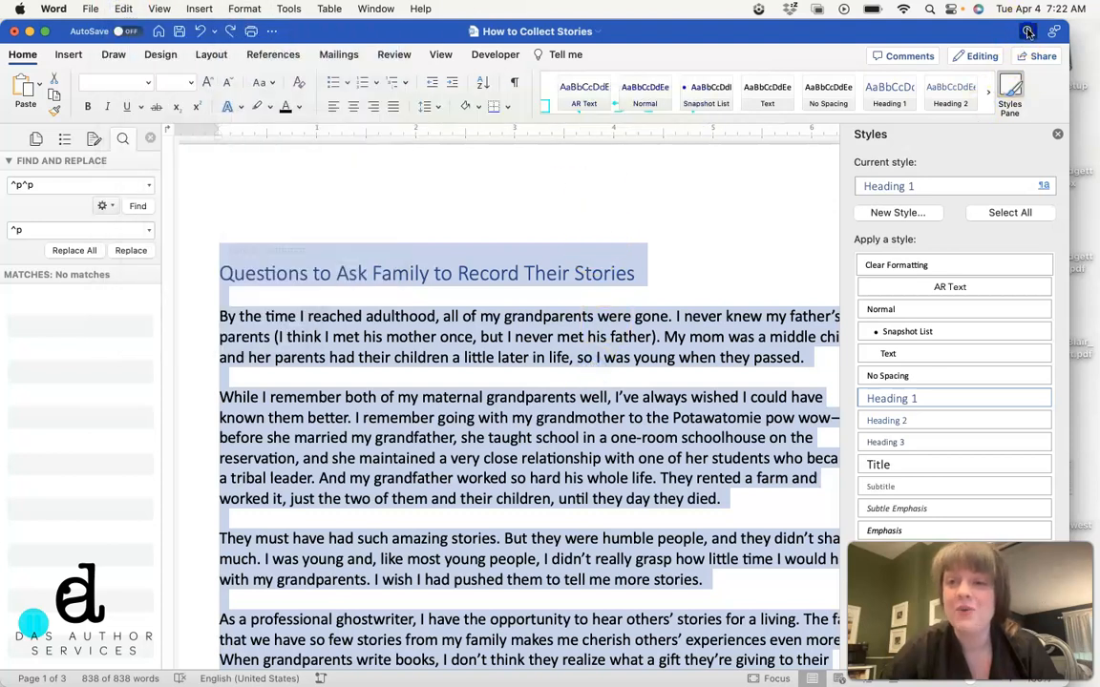
left_click(880, 32)
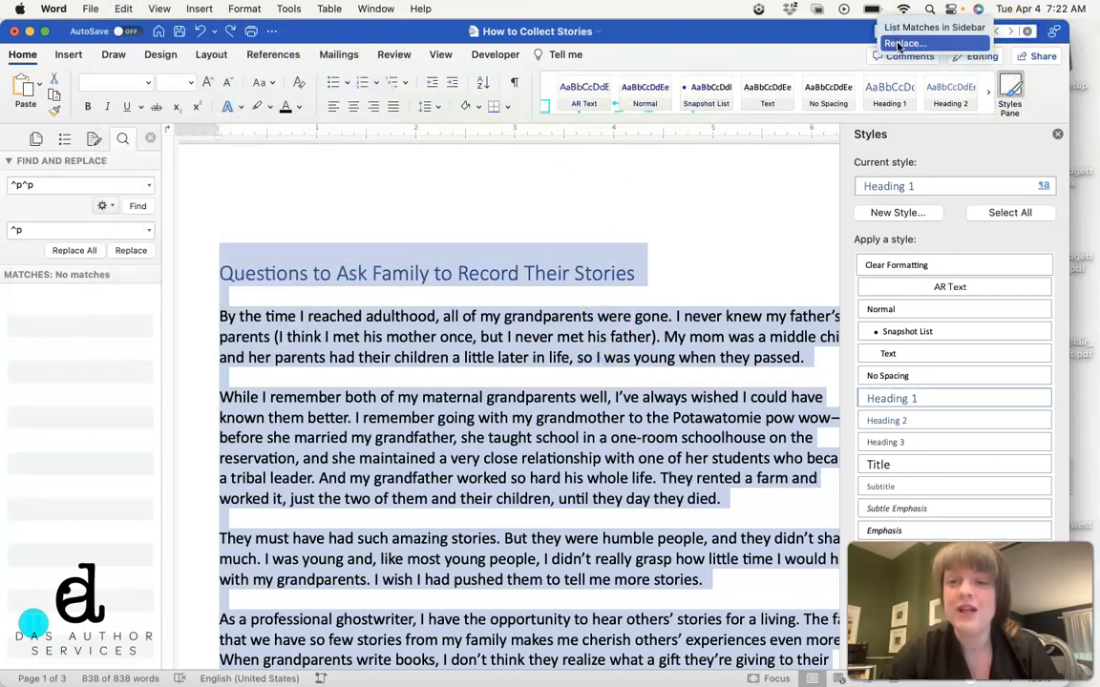
left_click(897, 44)
Step: Clear the existing search text and replacement text in Find and Replace
left_click(64, 184)
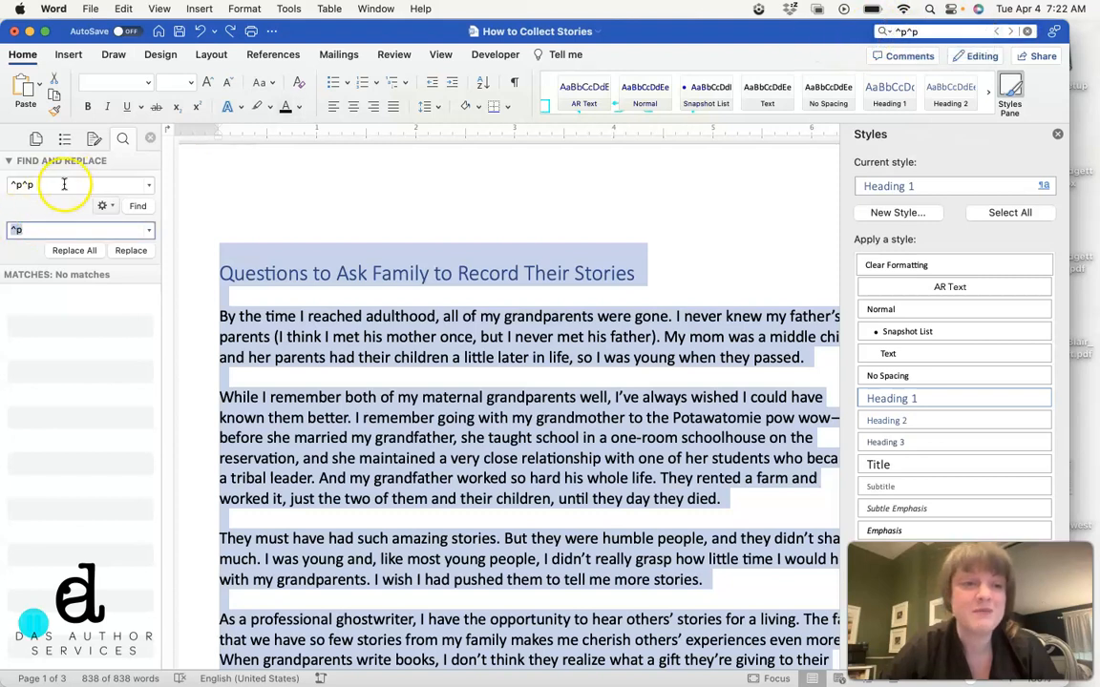
key("BackSpace")
key("BackSpace")
key("BackSpace")
key("BackSpace")
left_click(42, 230)
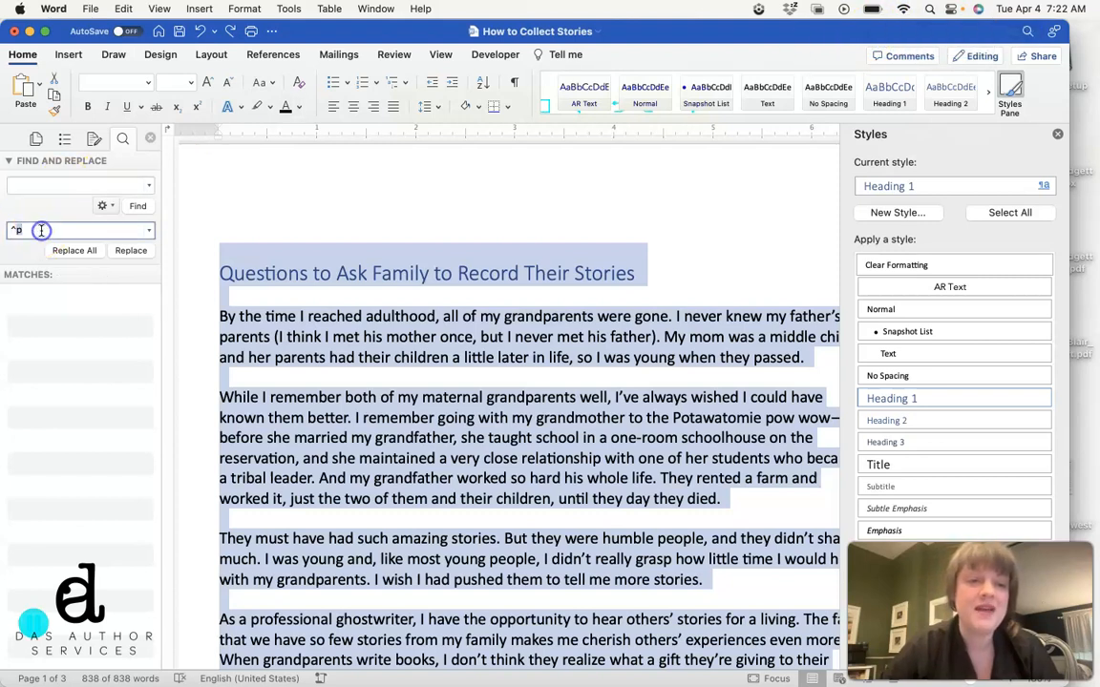
key("BackSpace")
key("BackSpace")
Step: Replace every double paragraph mark (^p^p) with a single one (^p) throughout the document
left_click(54, 185)
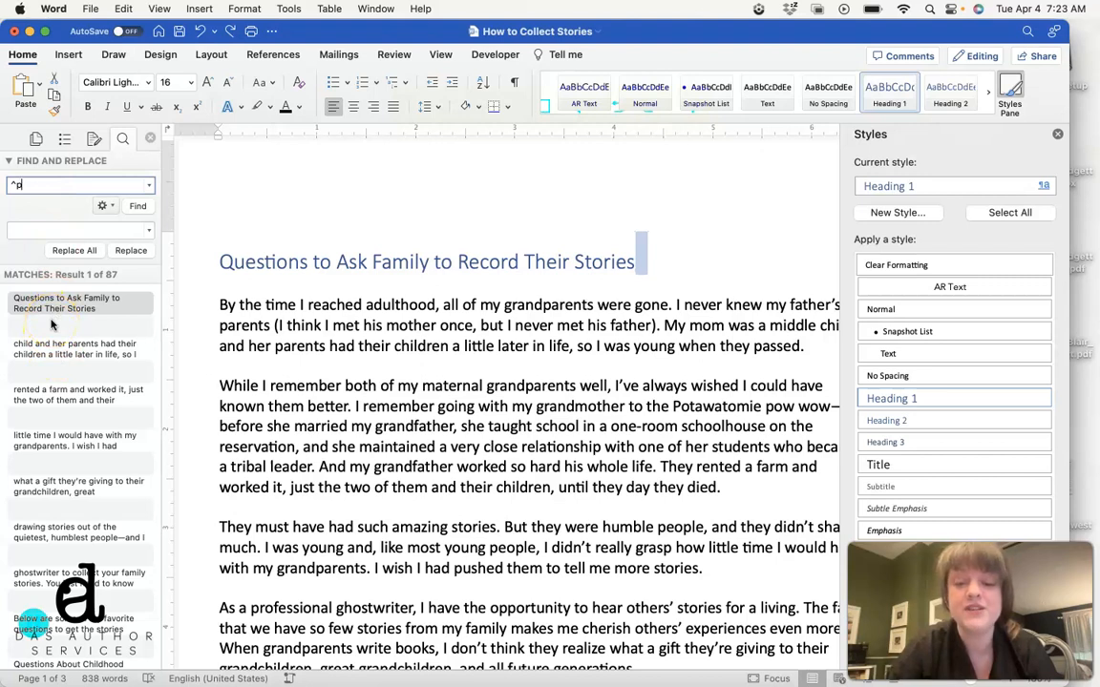
type("p")
left_click(40, 227)
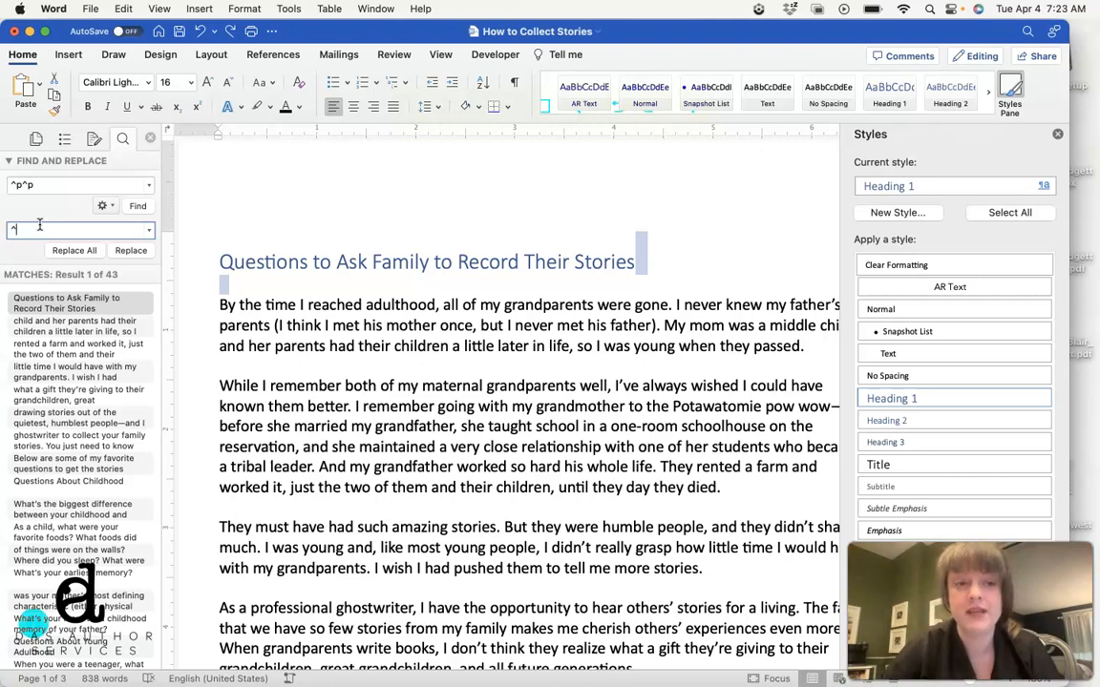
left_click(73, 252)
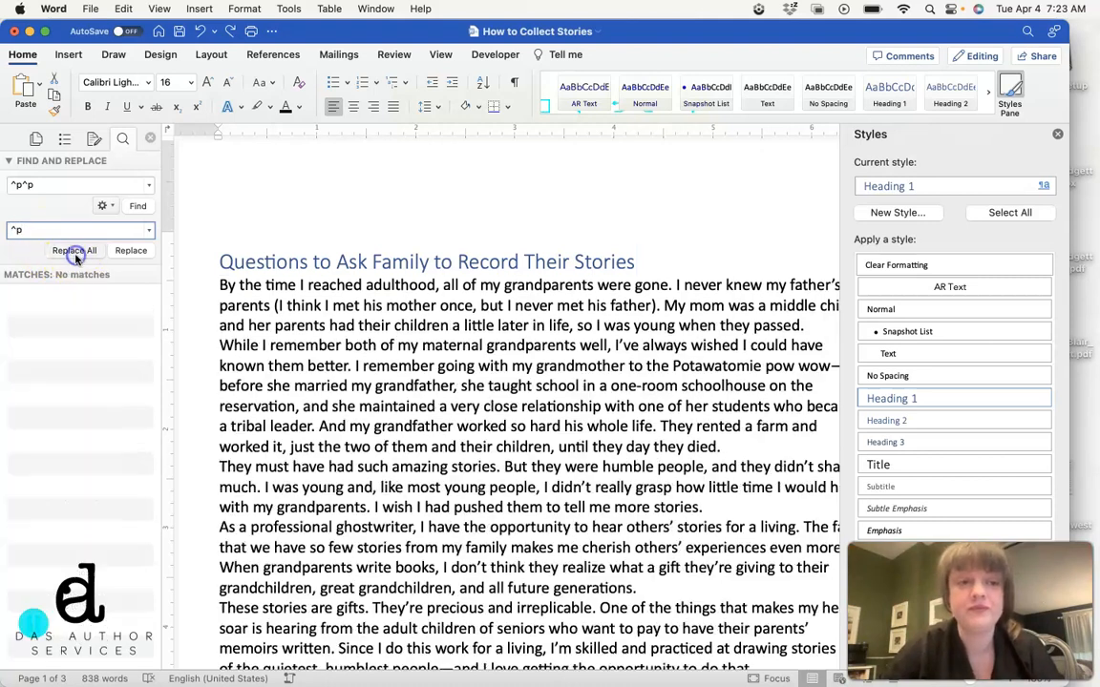
left_click(524, 283)
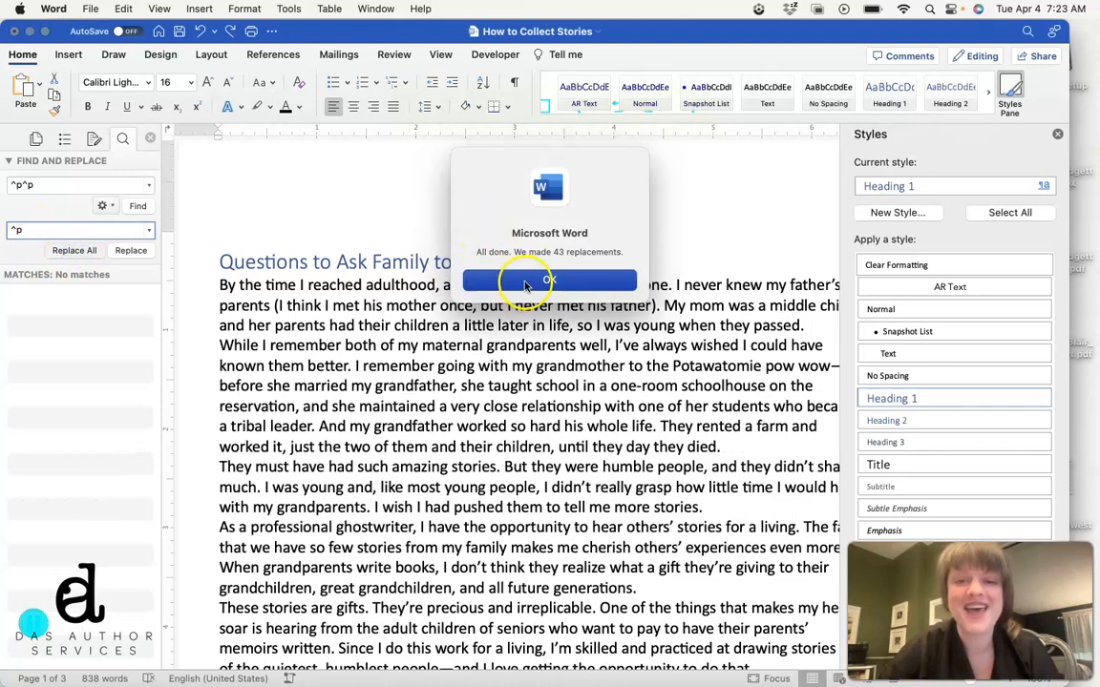
Step: Review the body paragraphs and question lists through the document for remaining blank lines
scroll(404, 386, "up", 20)
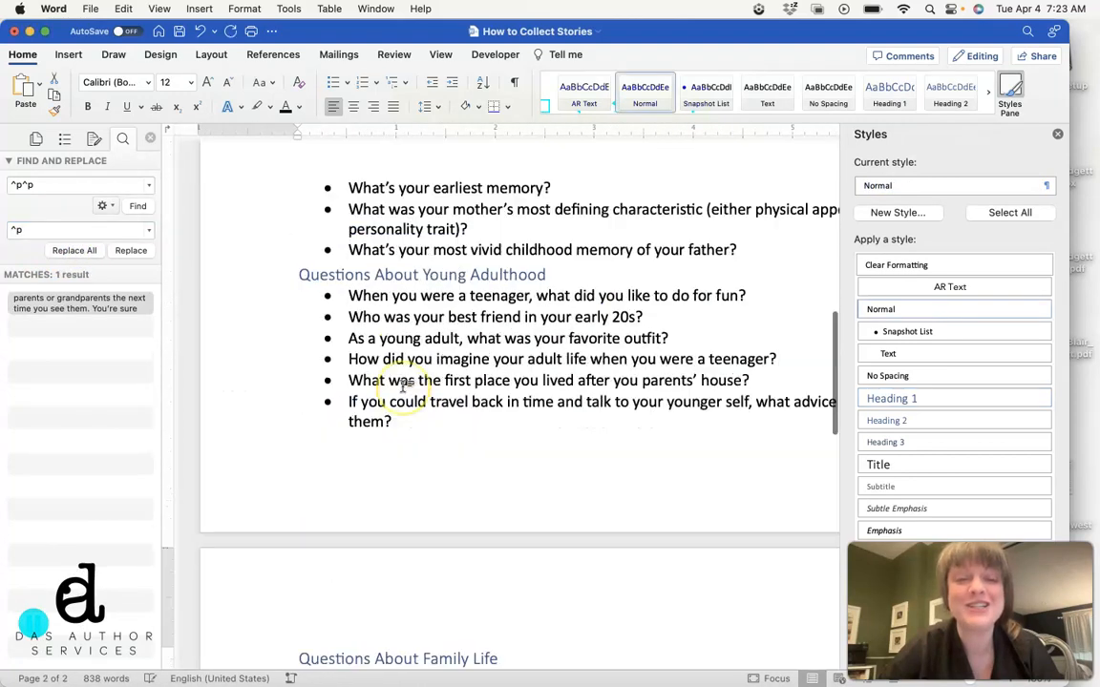
scroll(405, 386, "down", 12)
scroll(404, 382, "up", 2)
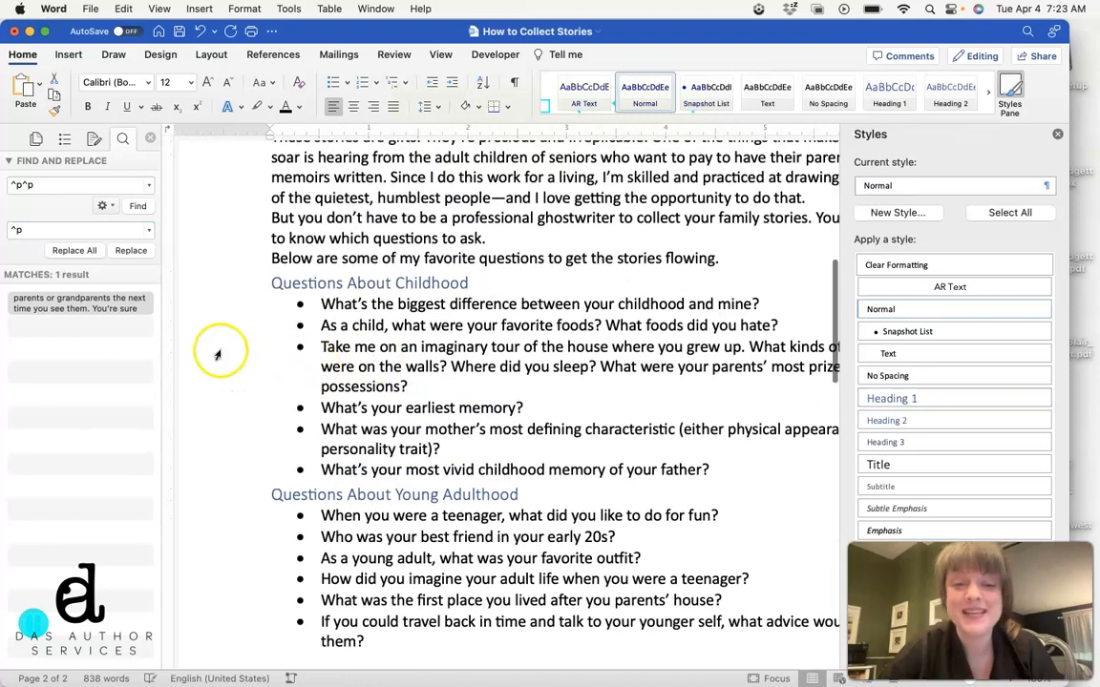
scroll(278, 421, "down", 10)
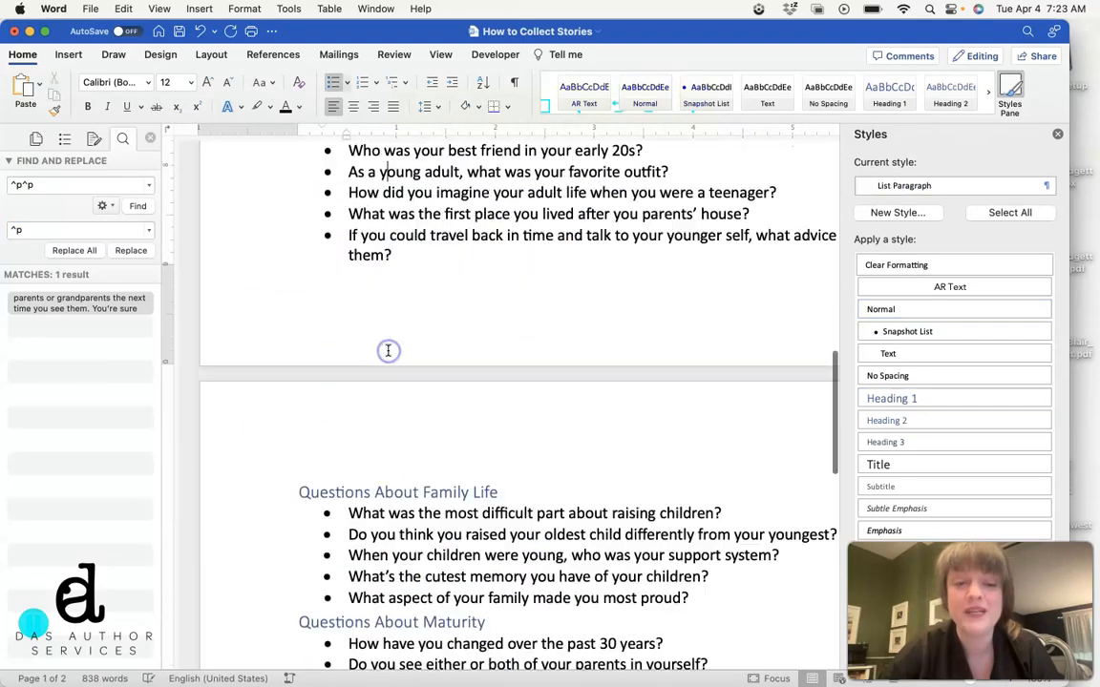
scroll(367, 482, "down", 5)
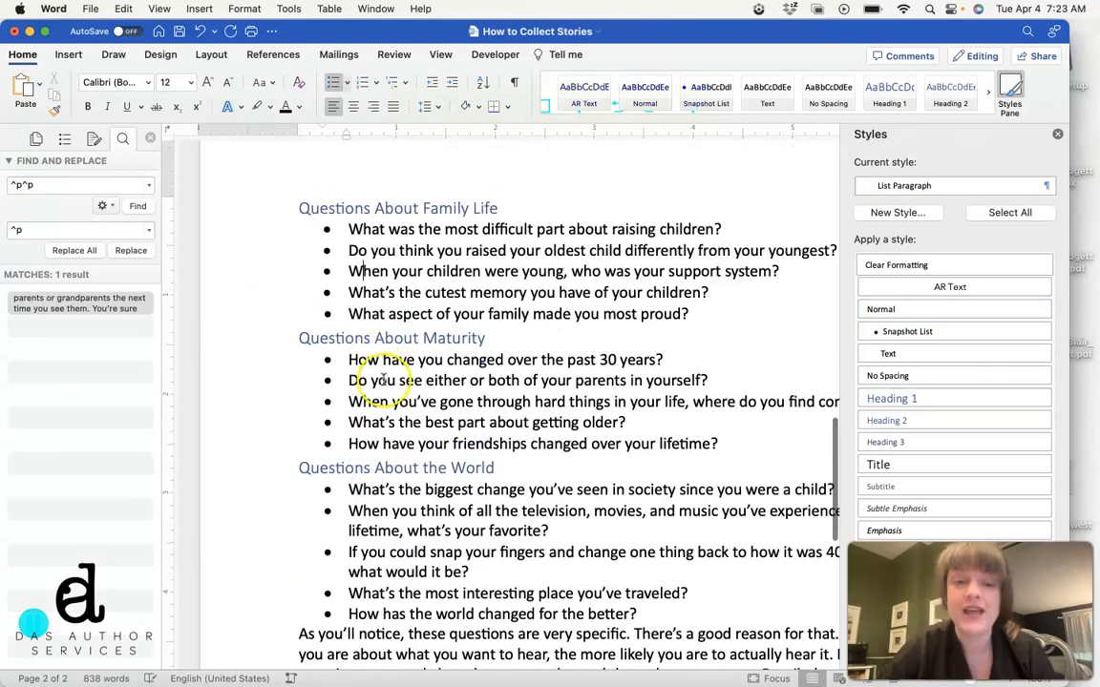
scroll(348, 520, "up", 20)
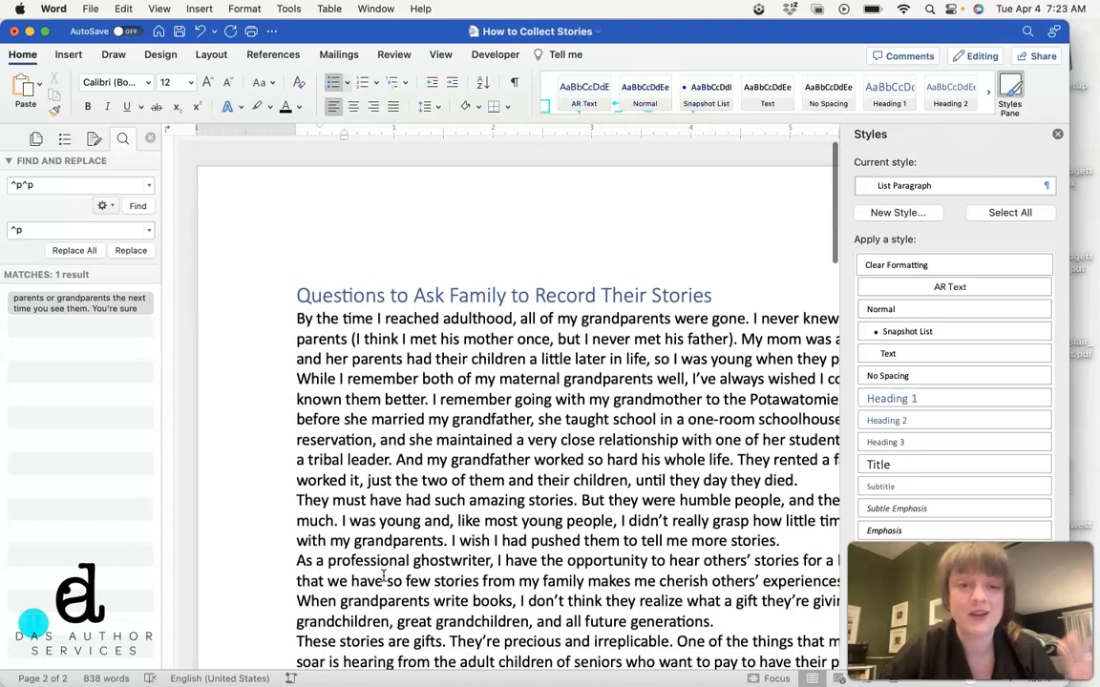
left_click(437, 392)
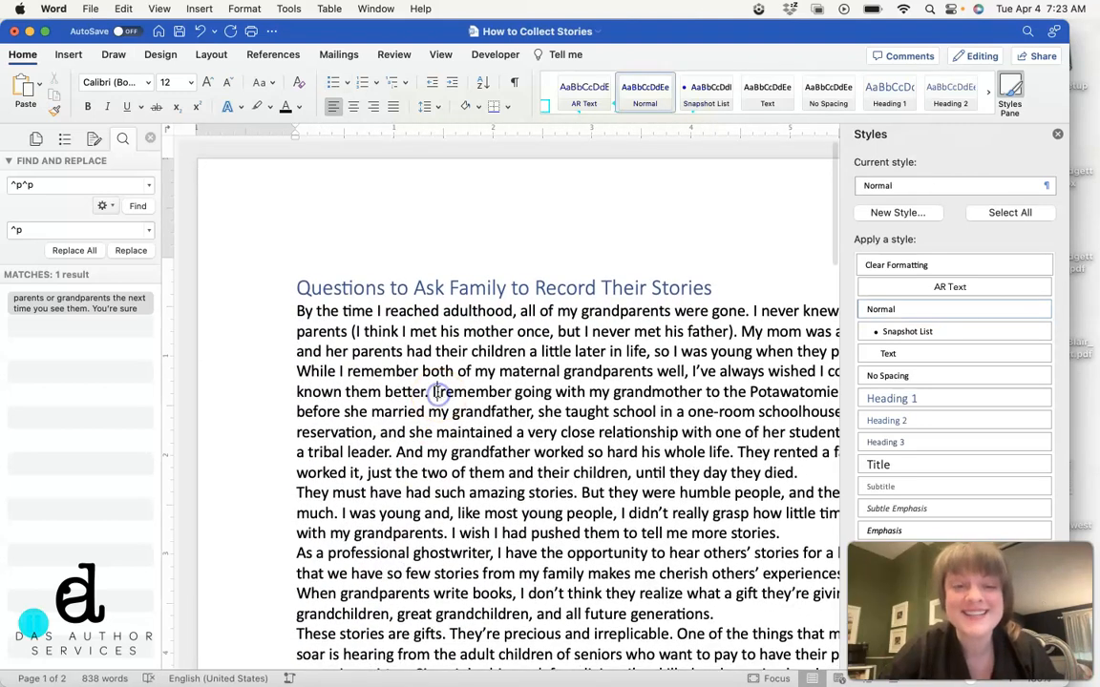
Step: Try the Text style on the introductory paragraphs between the title and the Questions About Childhood heading, and undo it
left_click(245, 314)
left_click_drag(243, 318, 232, 510)
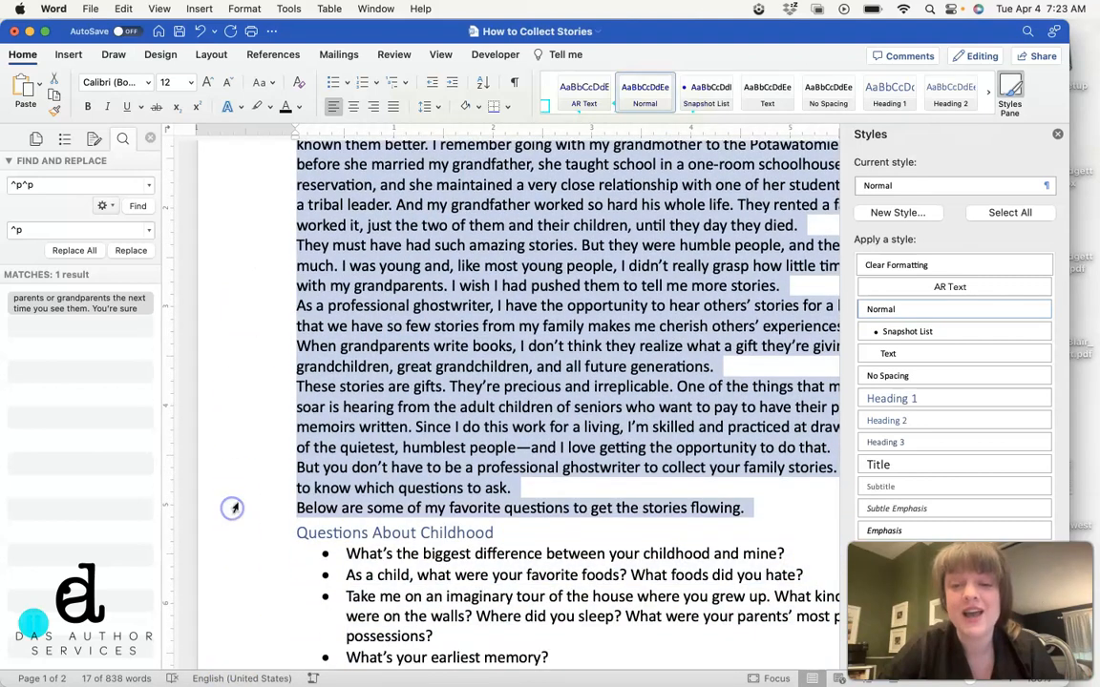
scroll(637, 410, "up", 4)
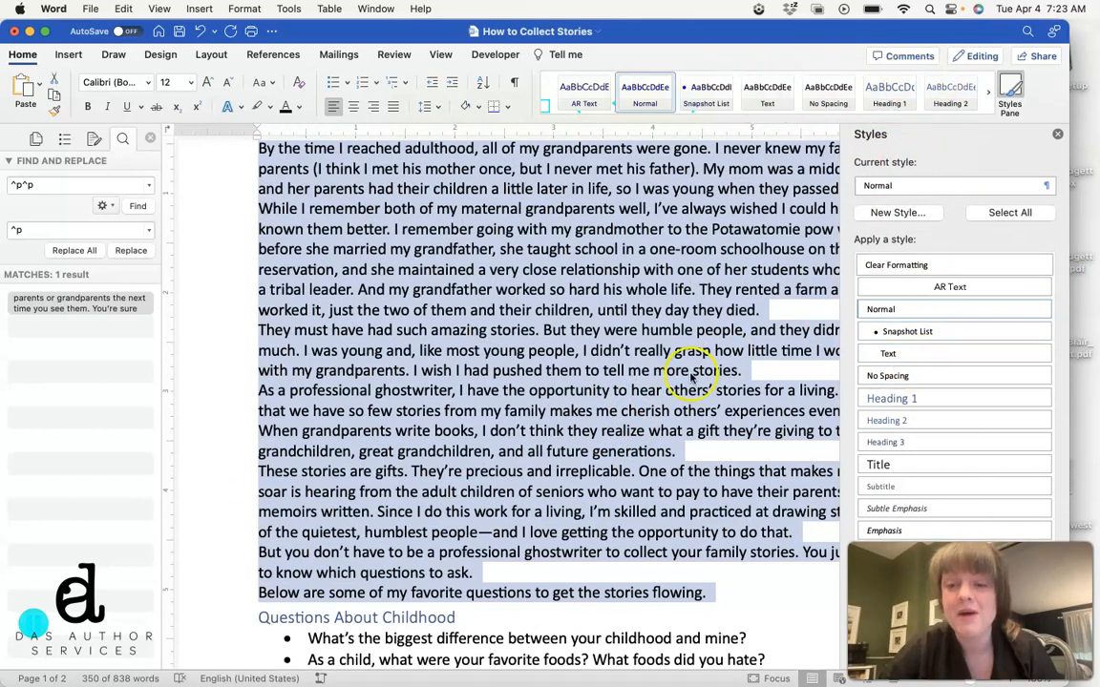
left_click(917, 355)
scroll(569, 358, "up", 5)
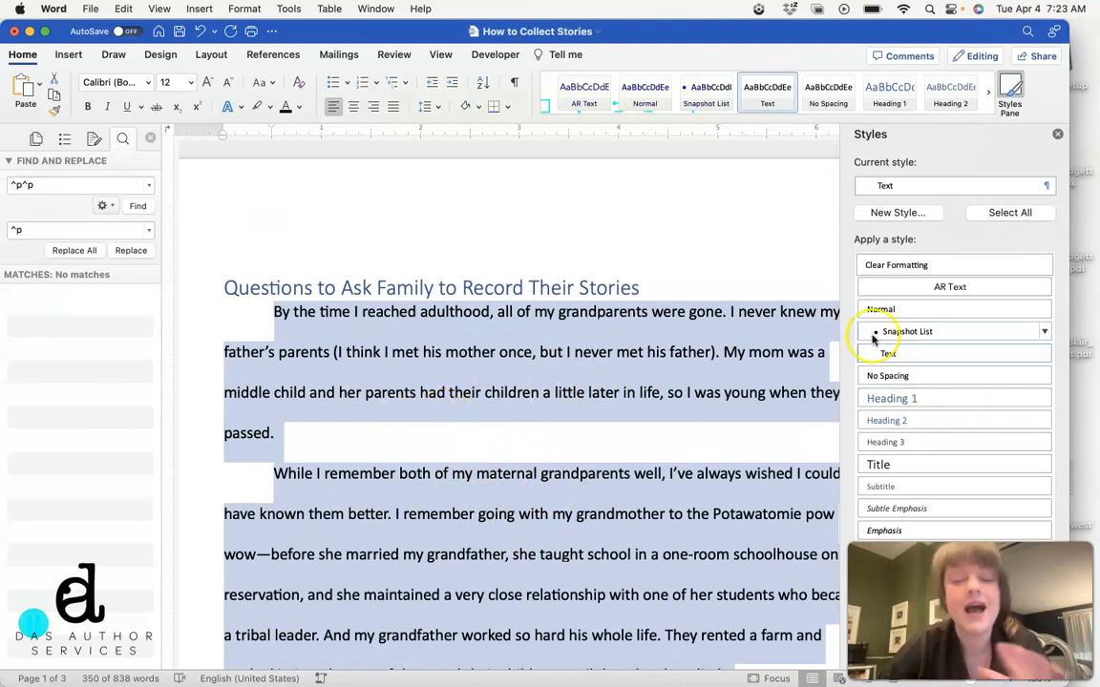
key("super+z")
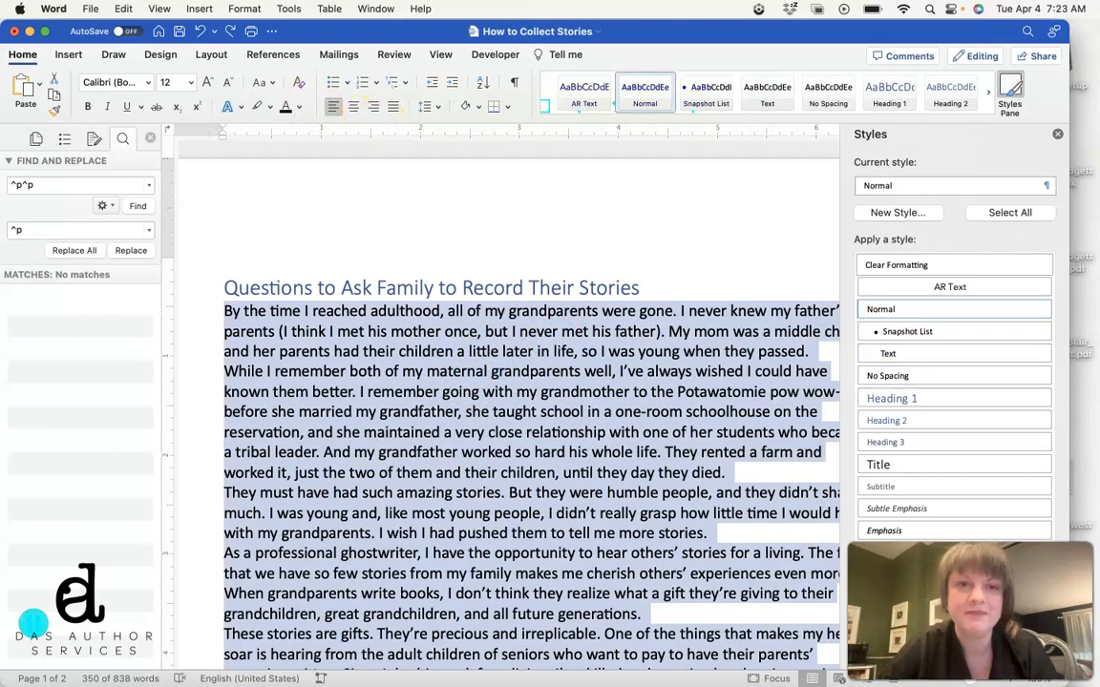
Step: Set the line spacing of the selected introductory paragraphs to double
left_click_drag(449, 30, 449, 82)
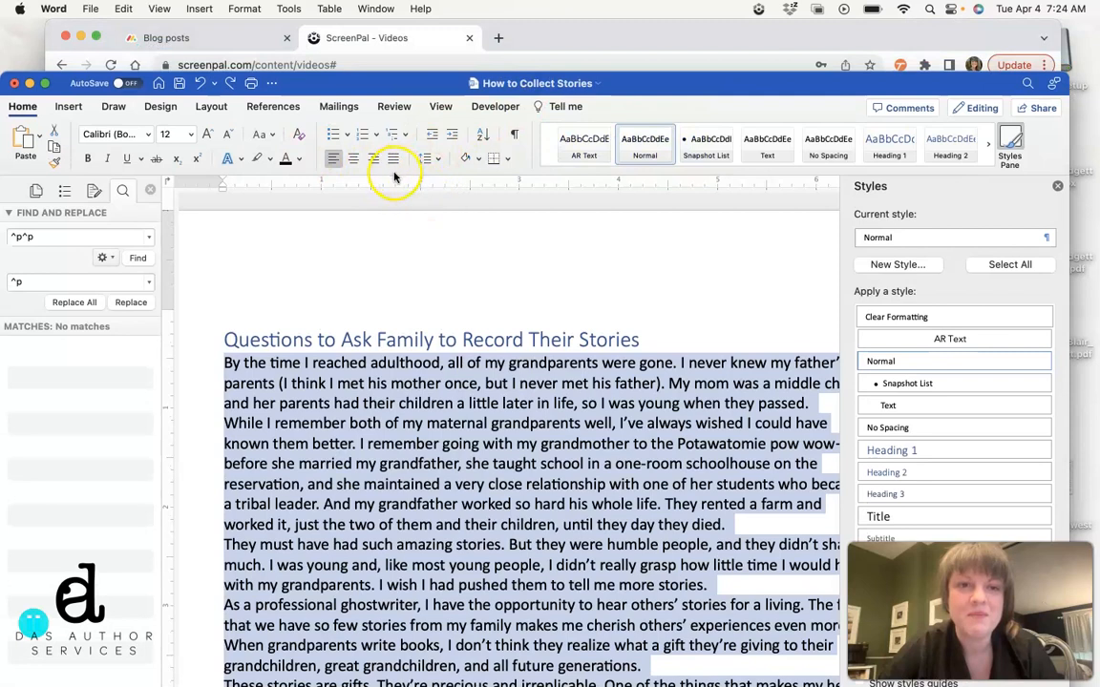
left_click(425, 158)
left_click(466, 236)
left_click_drag(778, 84, 778, 33)
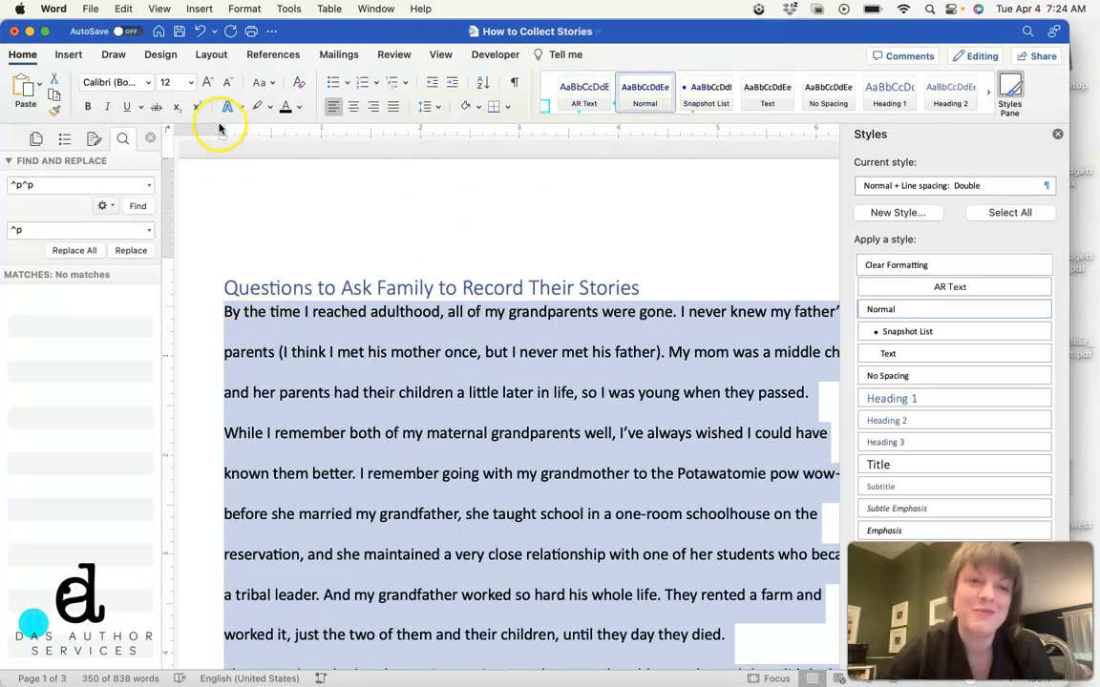
Step: Give the introductory paragraphs a 0.5" first-line indent through the paragraph settings
mouse_move(222, 128)
left_mouse_down()
mouse_move(272, 125)
mouse_move(222, 130)
left_mouse_up()
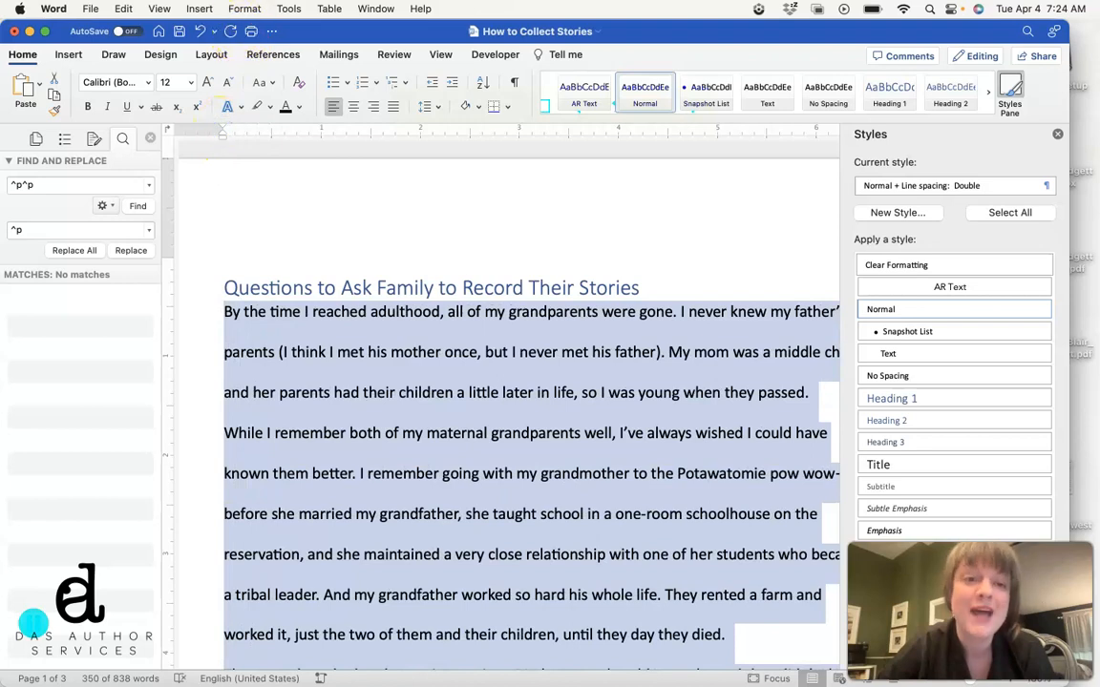
left_click(243, 9)
left_click(256, 65)
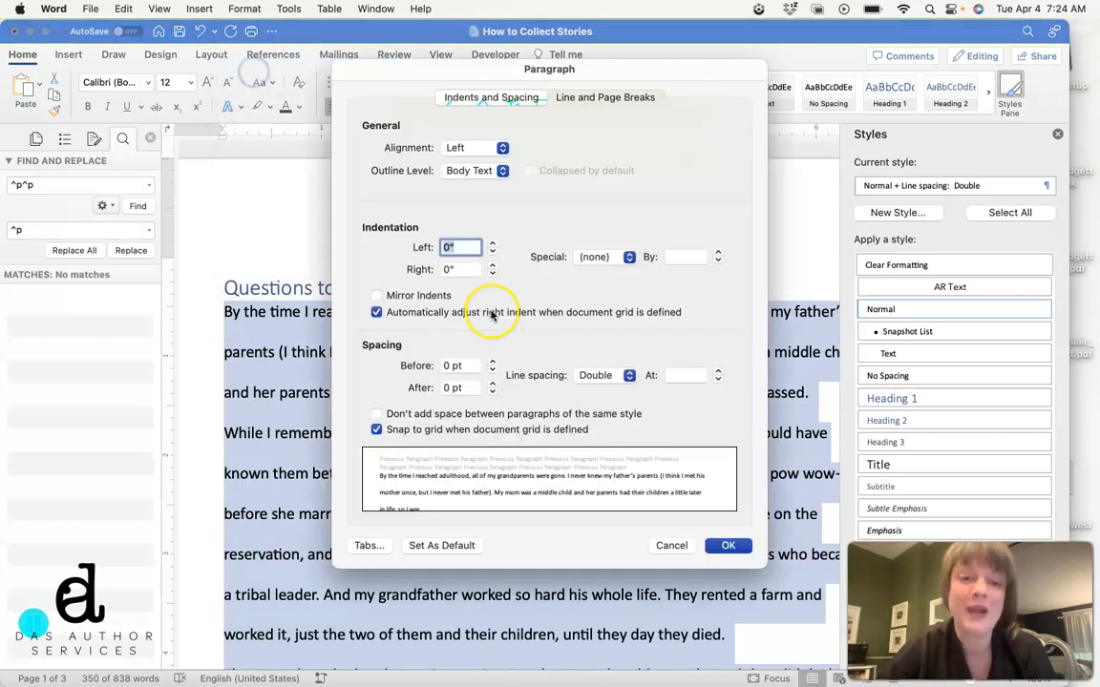
left_click(601, 257)
left_click(599, 272)
left_click(728, 545)
left_click(655, 470)
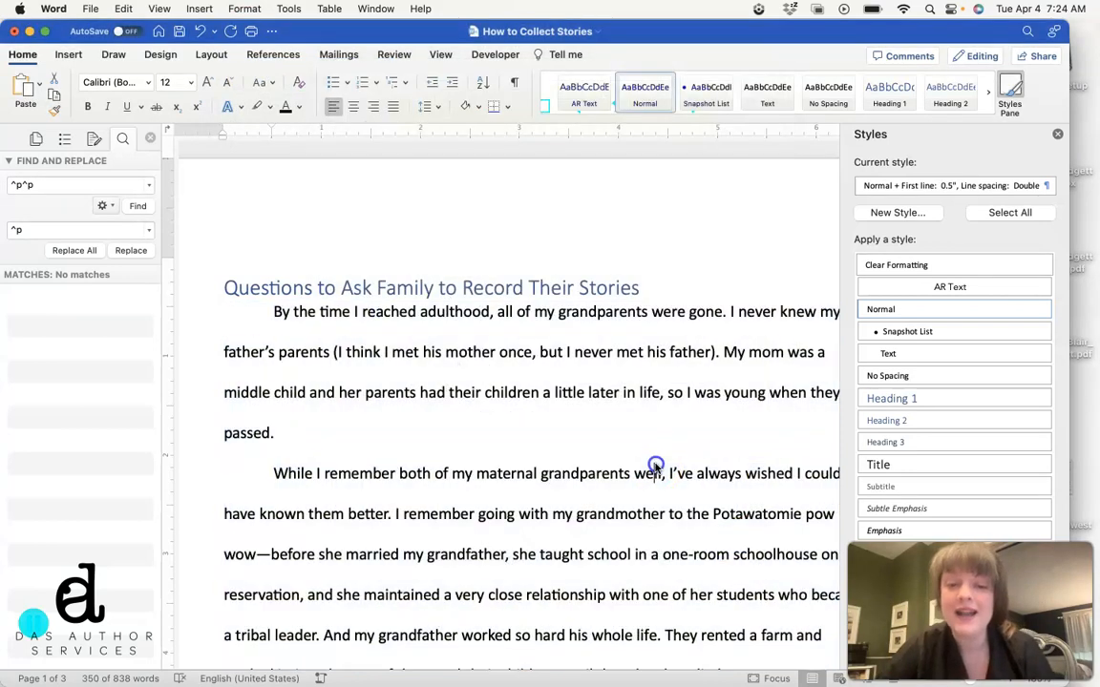
Step: Undo the manual first-line indent and the double line spacing on the introductory paragraphs
left_click(520, 420)
key("cmd+z")
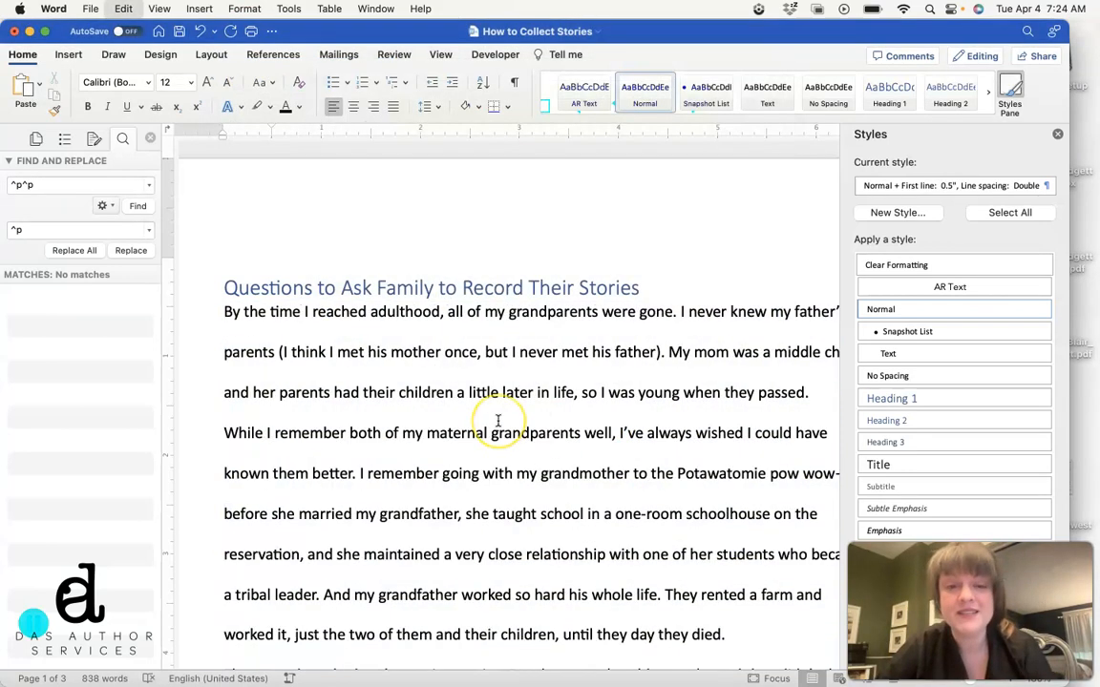
key("cmd+z")
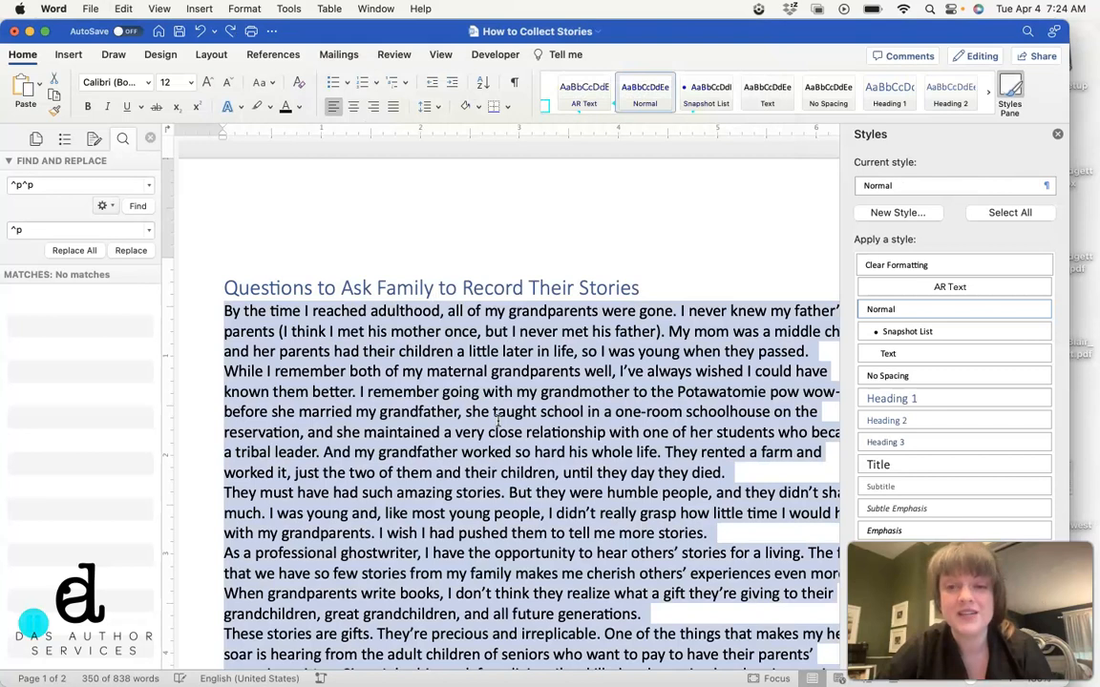
Step: Apply the Text style to the selected introductory paragraphs below the document title
left_click(896, 353)
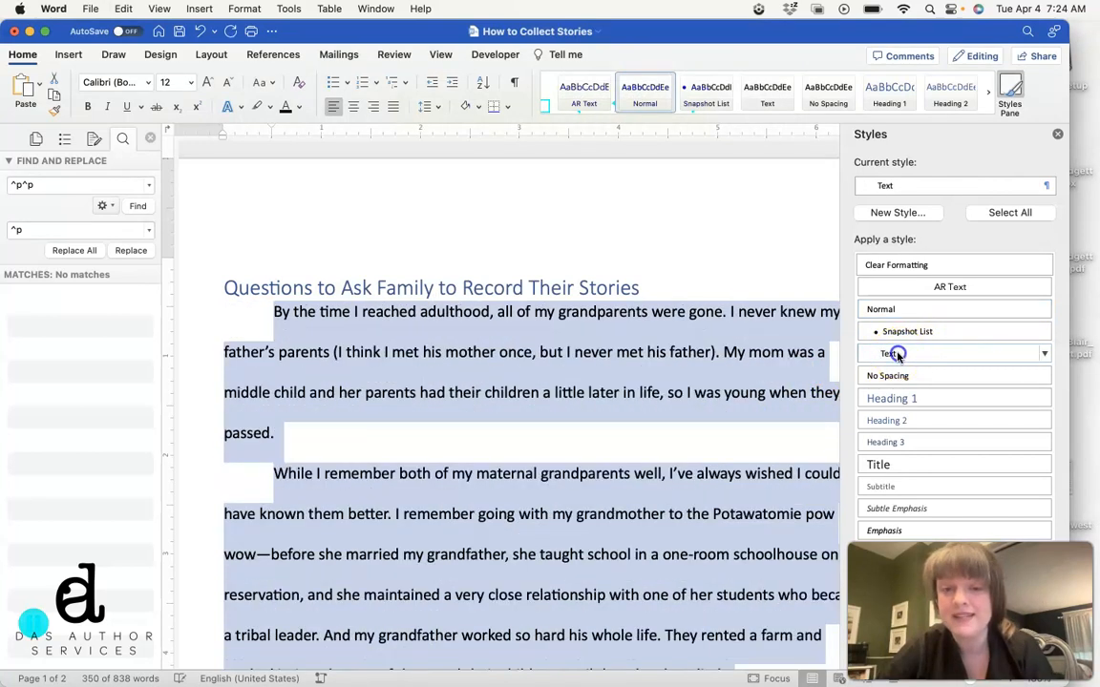
left_click(392, 505)
Step: Apply the Snapshot List style to all bulleted questions under the Questions About Childhood heading
scroll(392, 506, "down", 15)
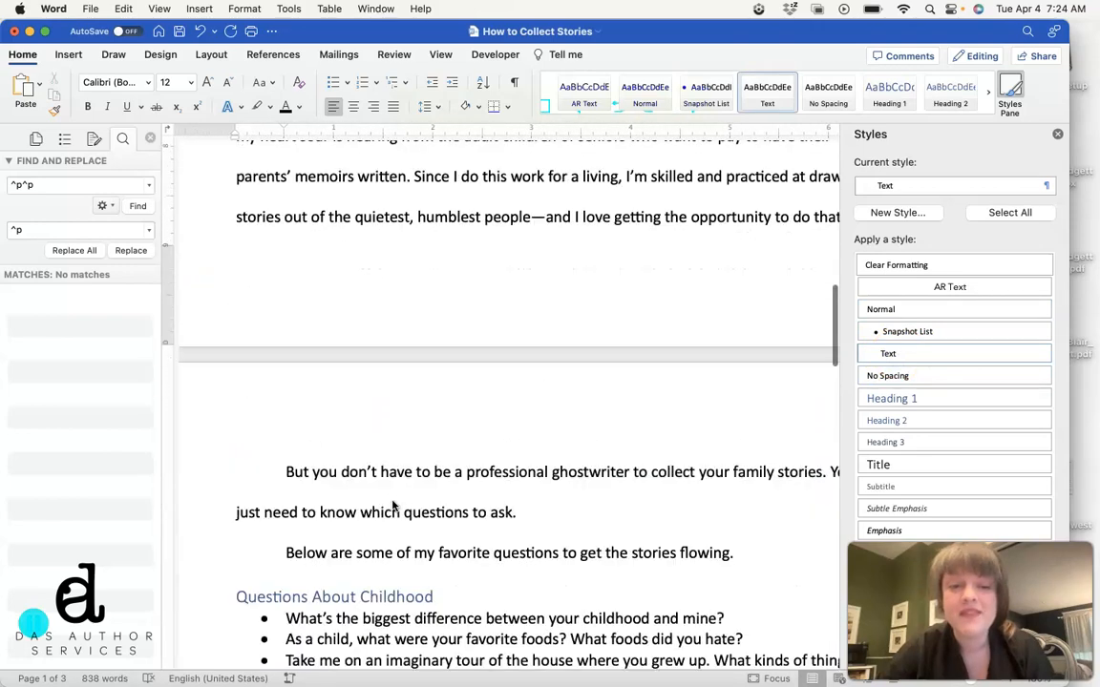
scroll(392, 506, "down", 6)
left_click_drag(198, 336, 196, 504)
left_click(907, 332)
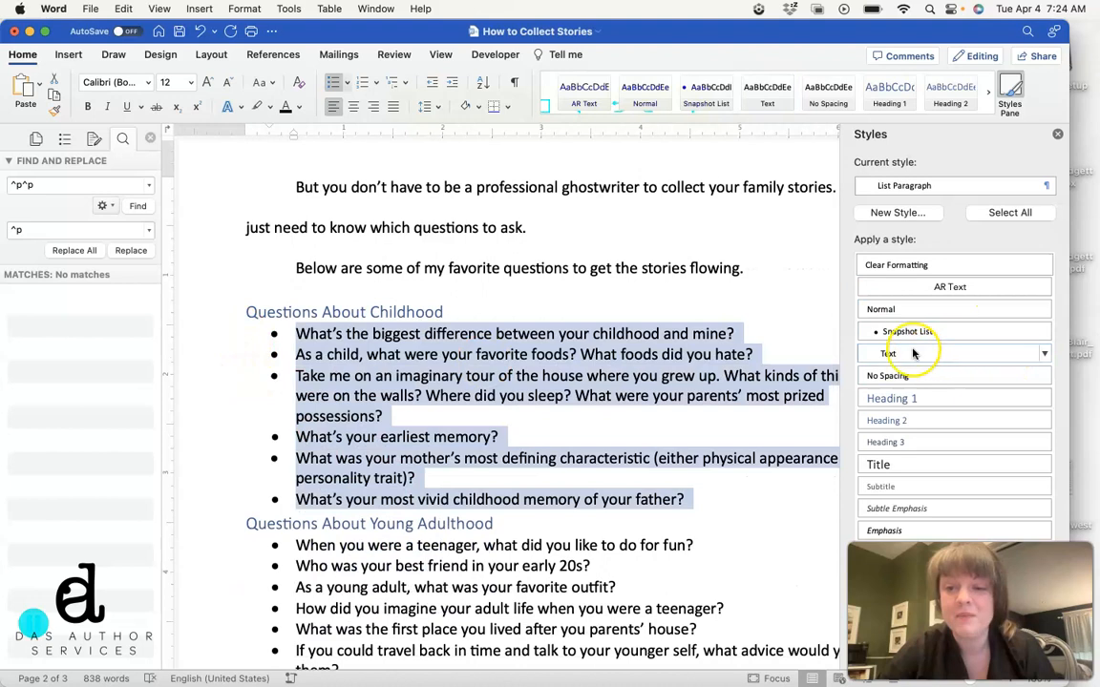
Step: Apply the Snapshot List style to all bulleted questions under the Questions About Young Adulthood heading
scroll(490, 545, "down", 5)
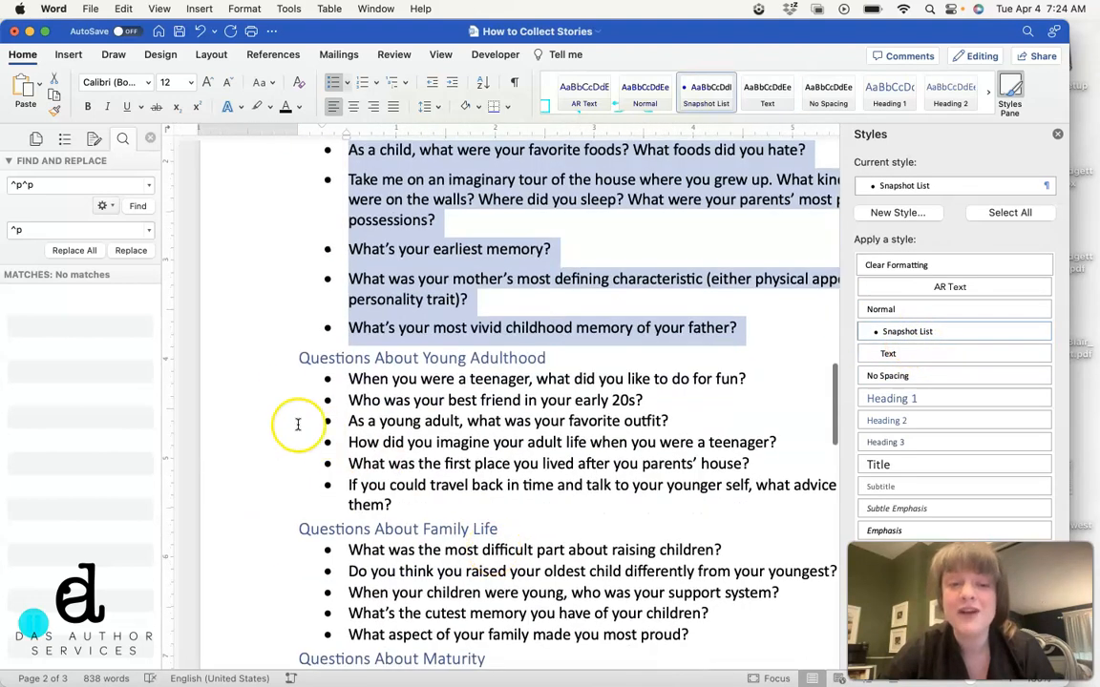
left_click_drag(275, 380, 277, 496)
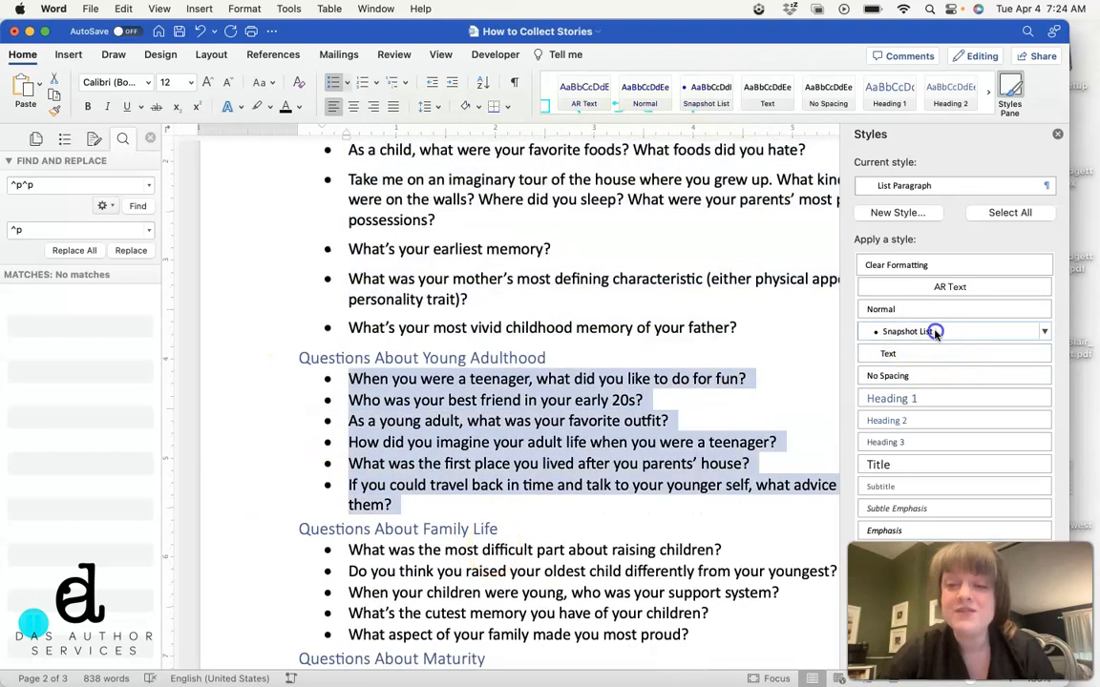
left_click(921, 331)
left_click(570, 569)
scroll(570, 570, "up", 10)
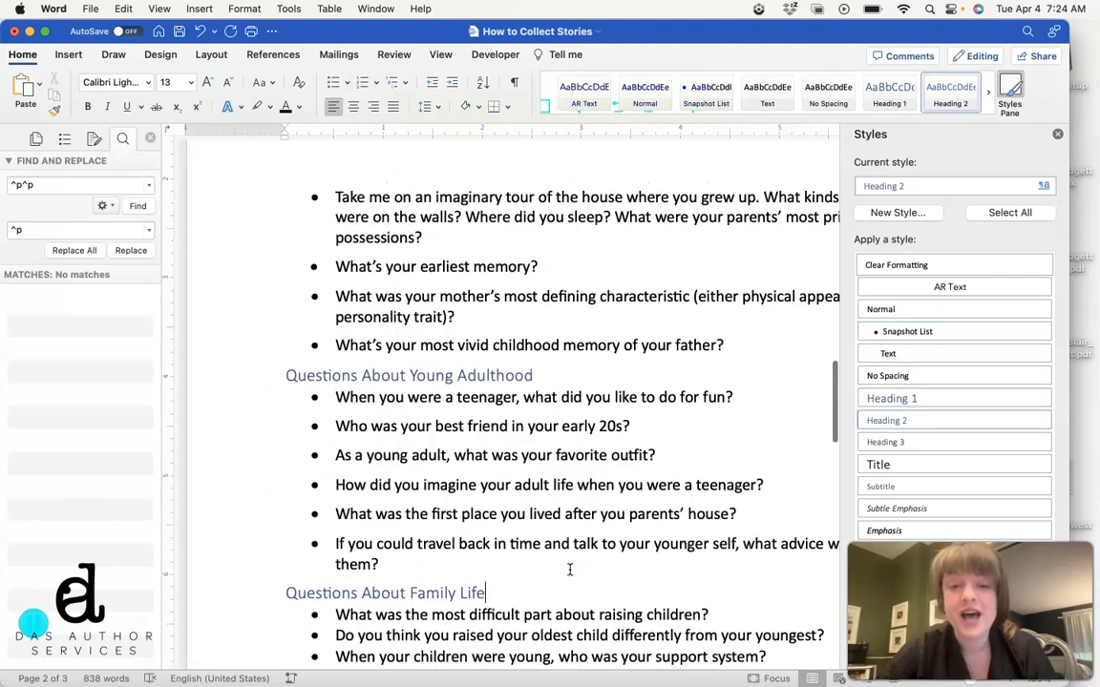
scroll(569, 570, "up", 1)
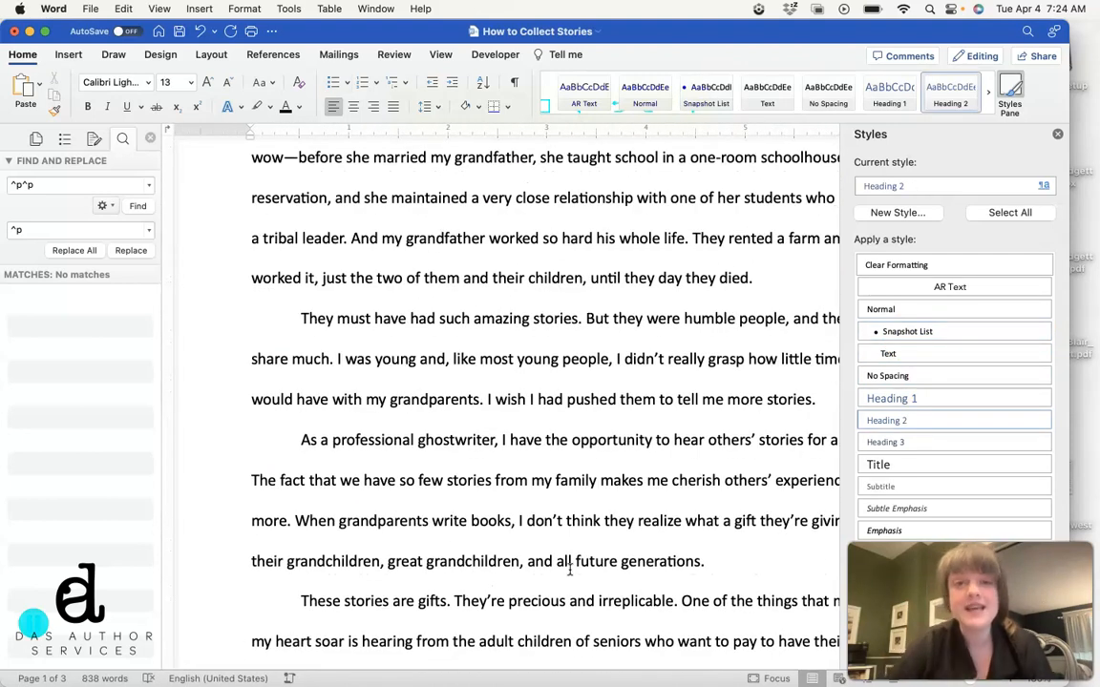